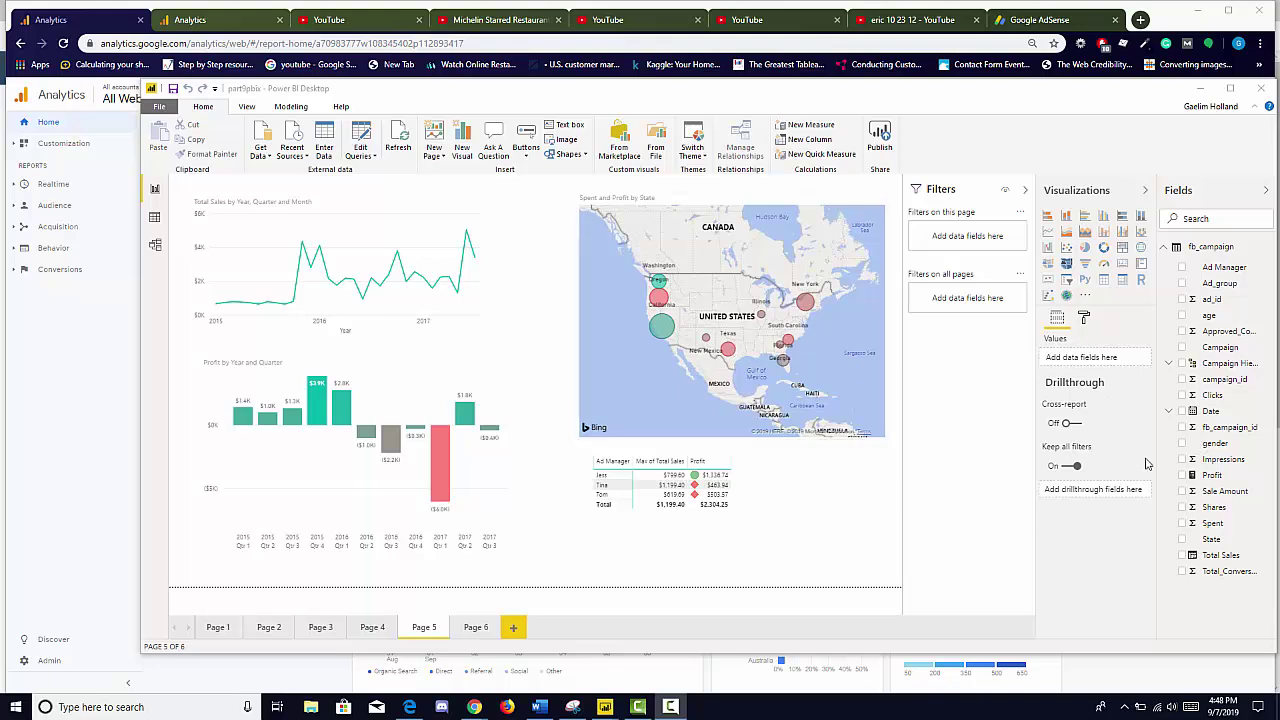
Step: Widen the Fields pane and shift all visuals on Page 5 down together to free space above them
{"action": "left_click_drag", "start_coordinate": [1157, 421], "coordinate": [1087, 405]}
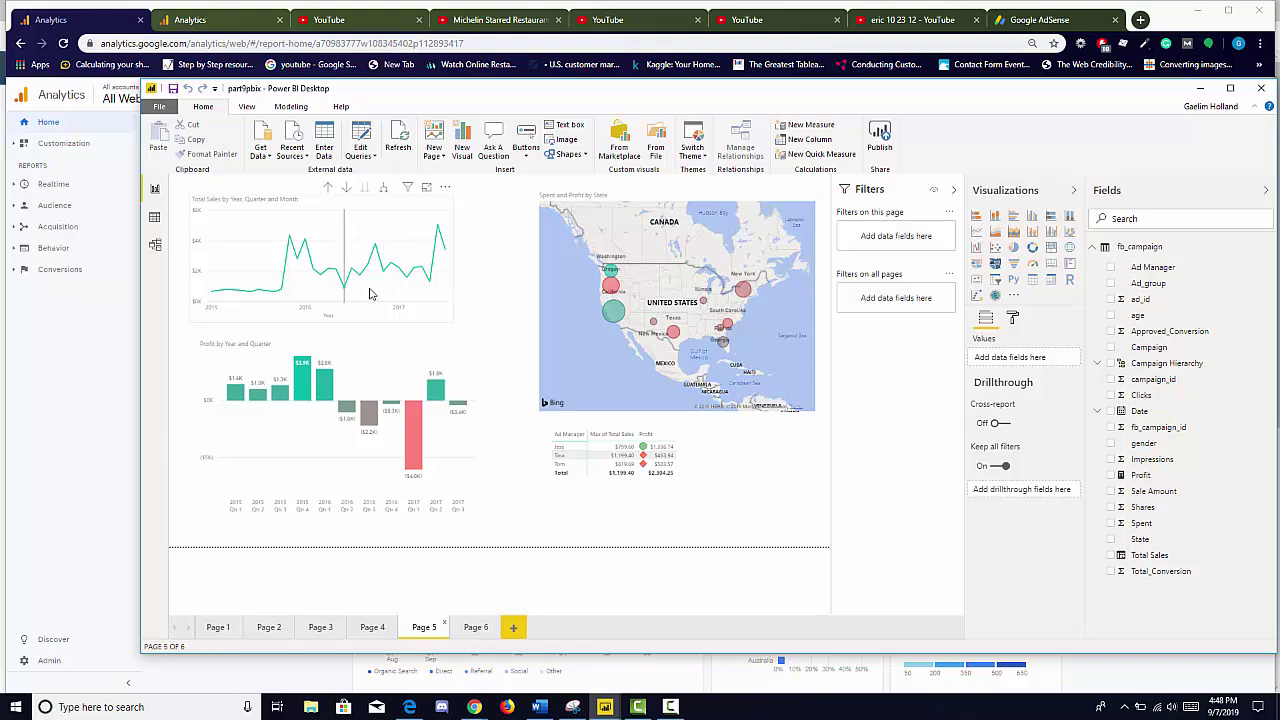
{"action": "left_click", "coordinate": [380, 376]}
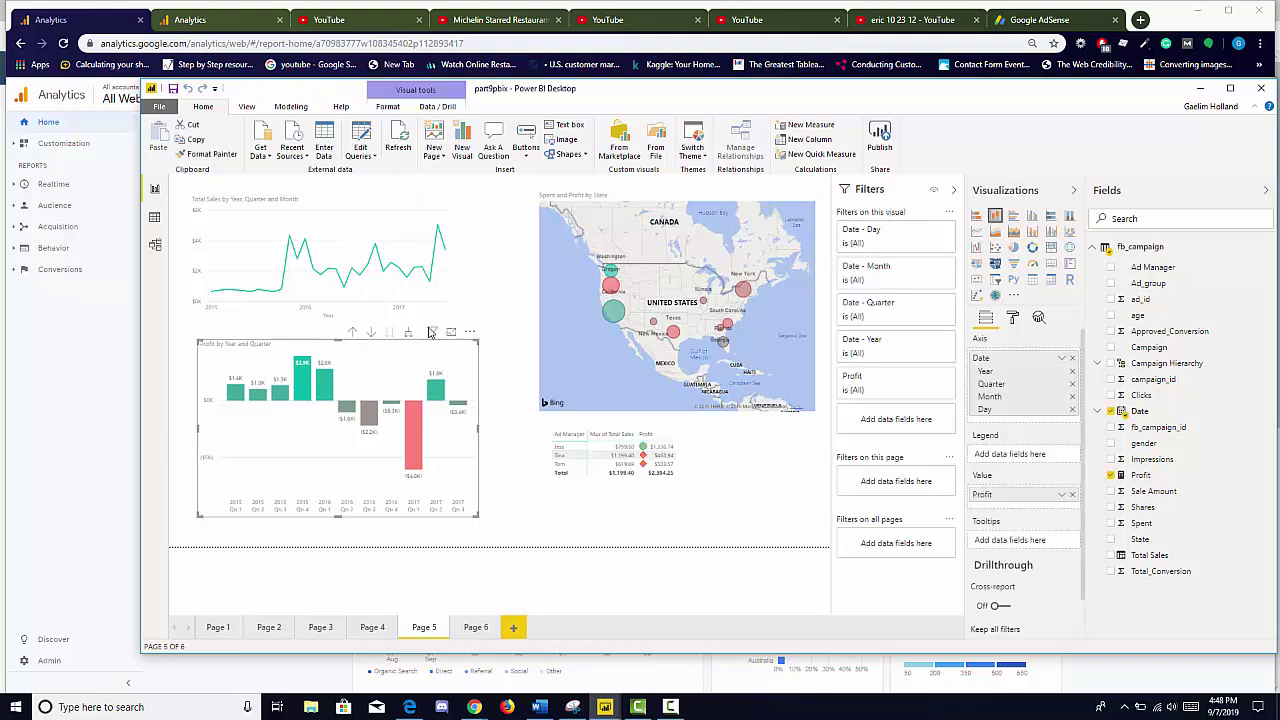
{"action": "left_click", "coordinate": [503, 295]}
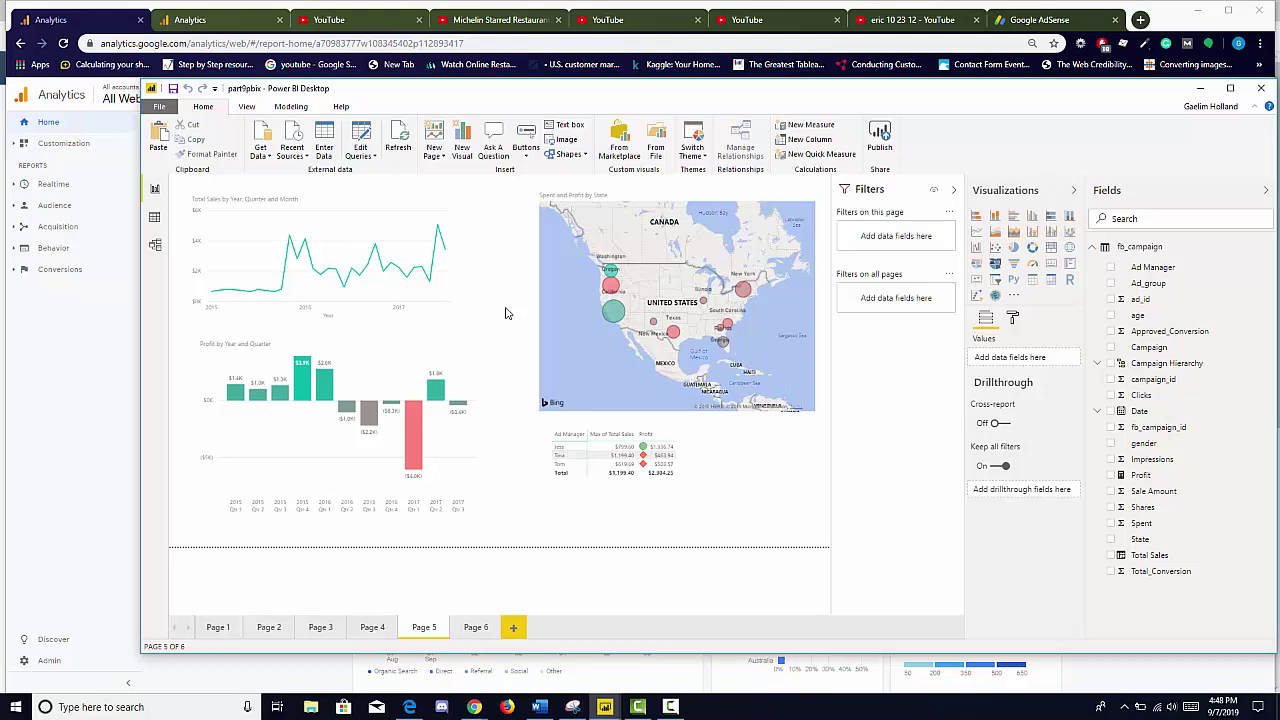
{"action": "key", "text": "ctrl+a"}
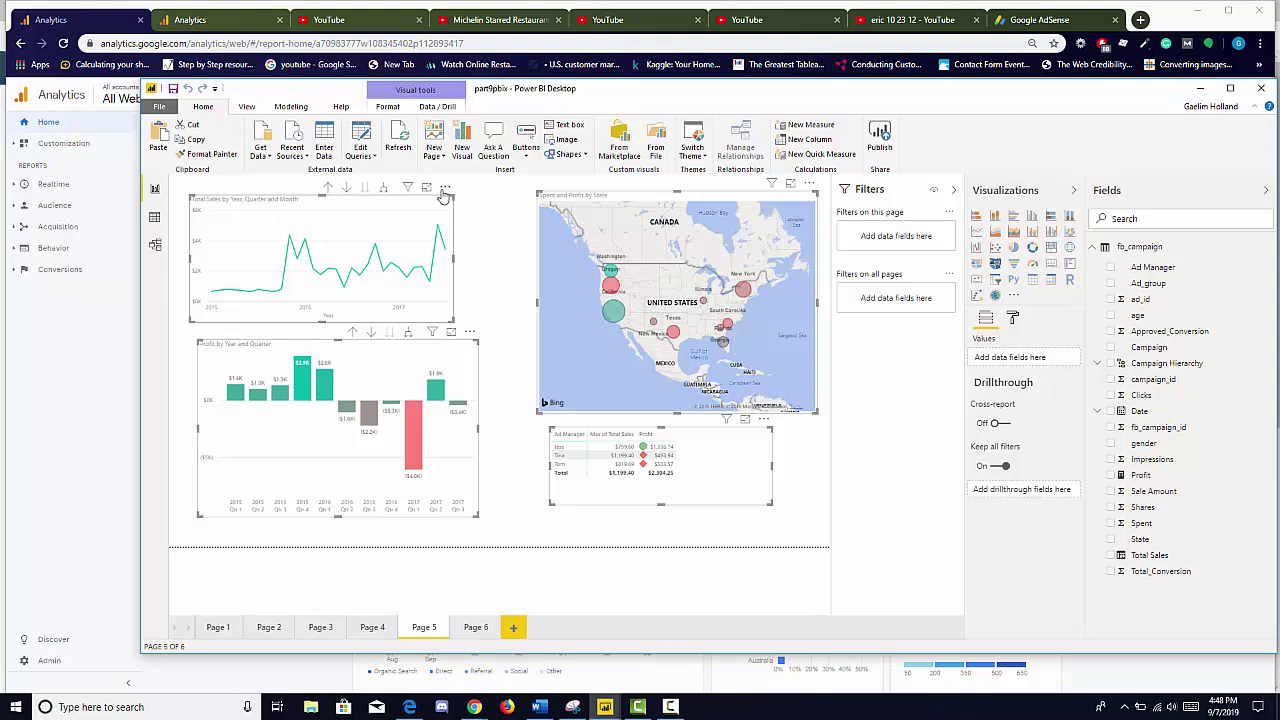
{"action": "left_click_drag", "start_coordinate": [445, 197], "coordinate": [449, 254]}
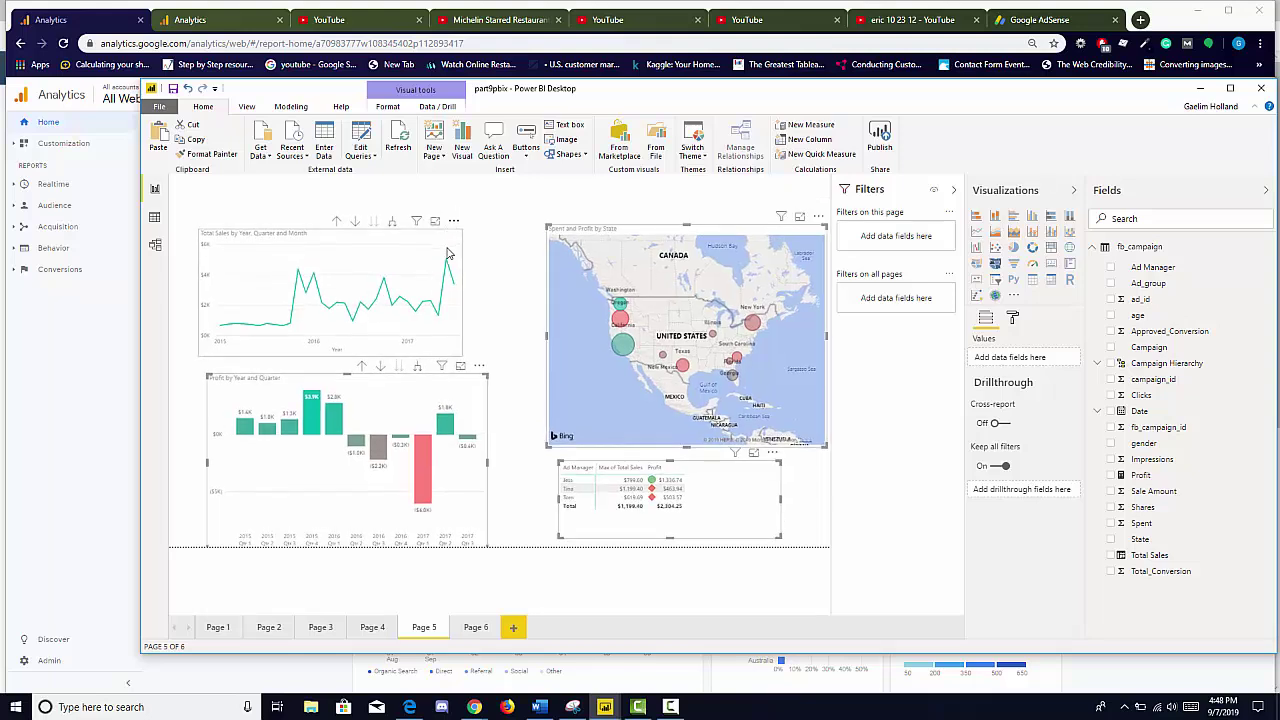
{"action": "left_click", "coordinate": [516, 295]}
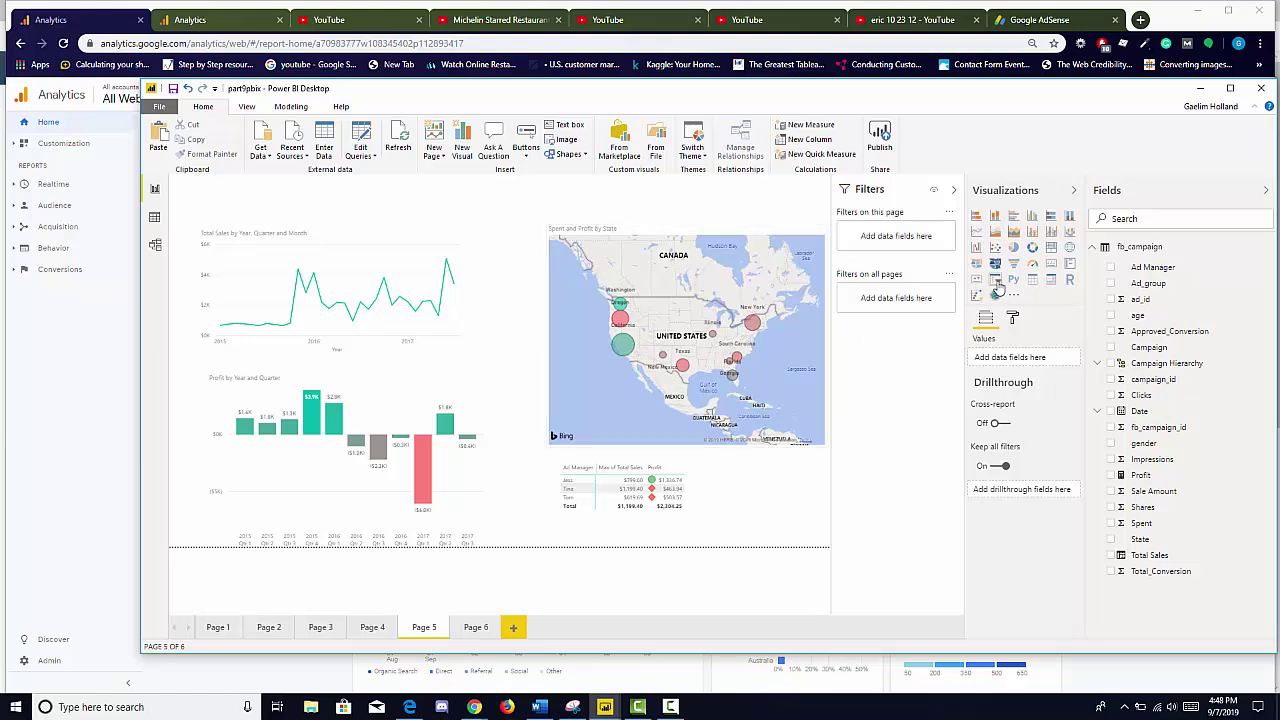
Step: Add a card showing Profit, shrink it and place it above the Total Sales line chart
{"action": "left_click", "coordinate": [1051, 265]}
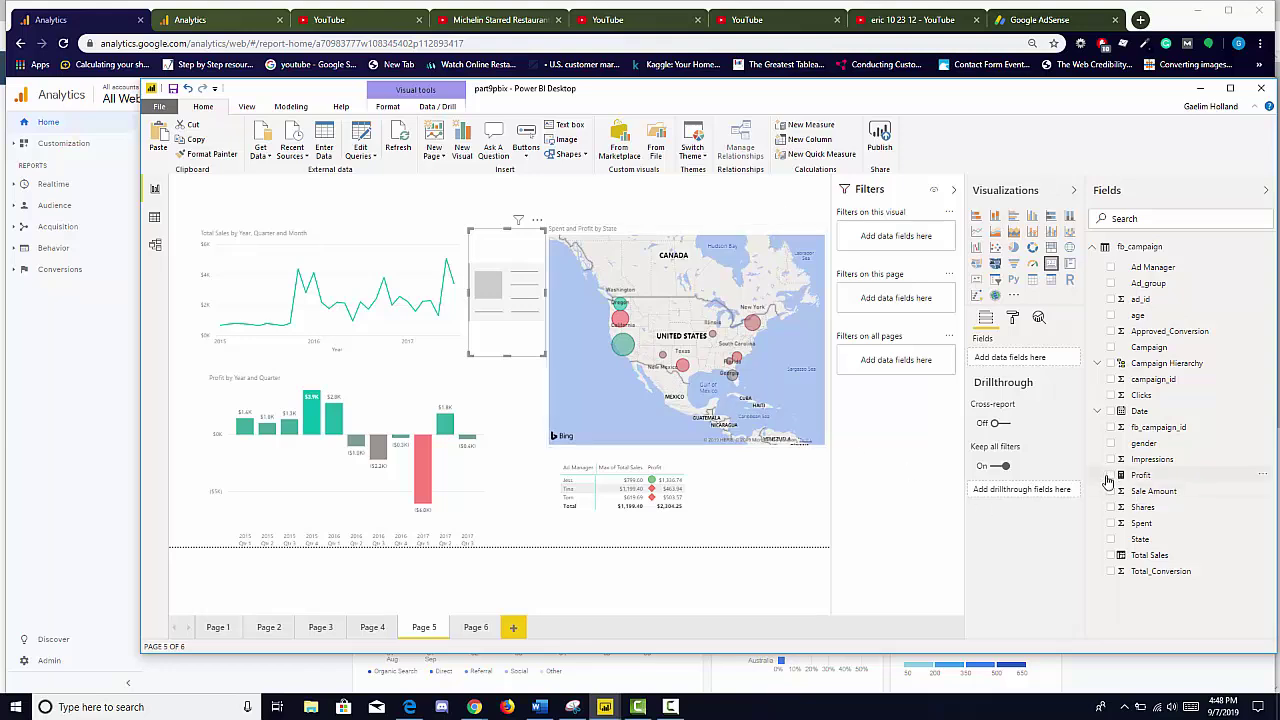
{"action": "left_click", "coordinate": [1109, 476]}
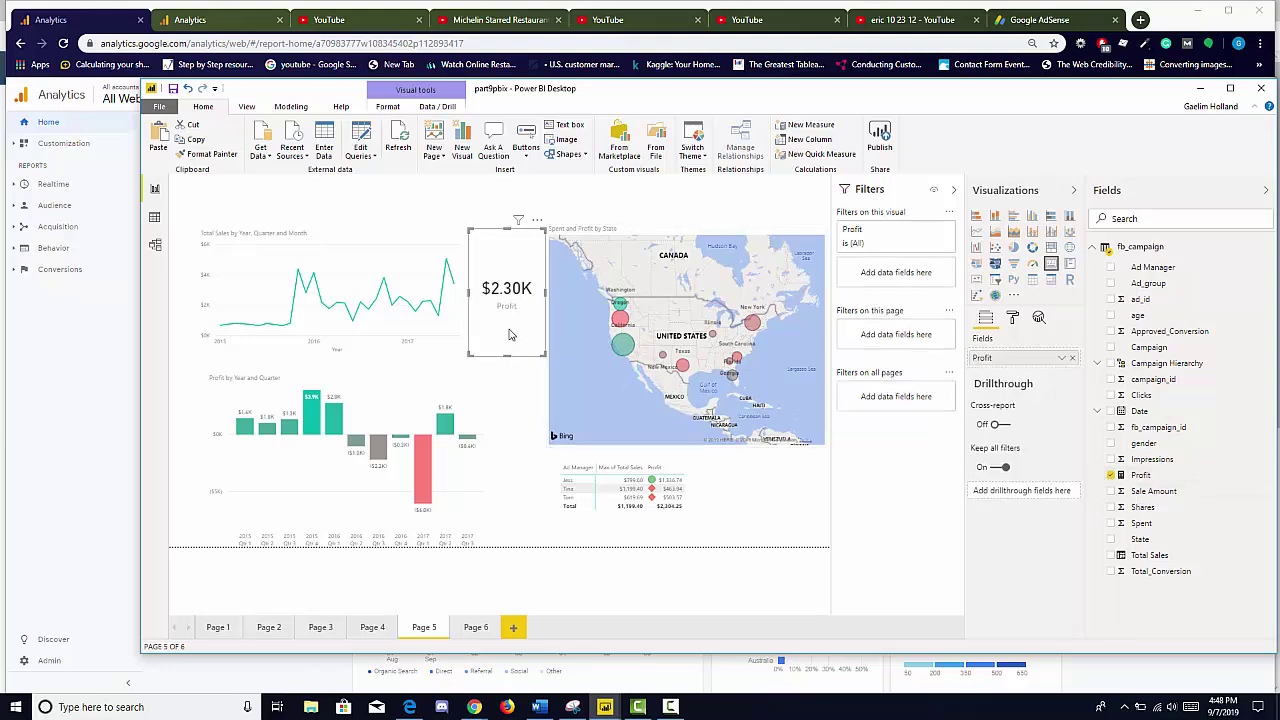
{"action": "left_click_drag", "start_coordinate": [509, 335], "coordinate": [418, 228]}
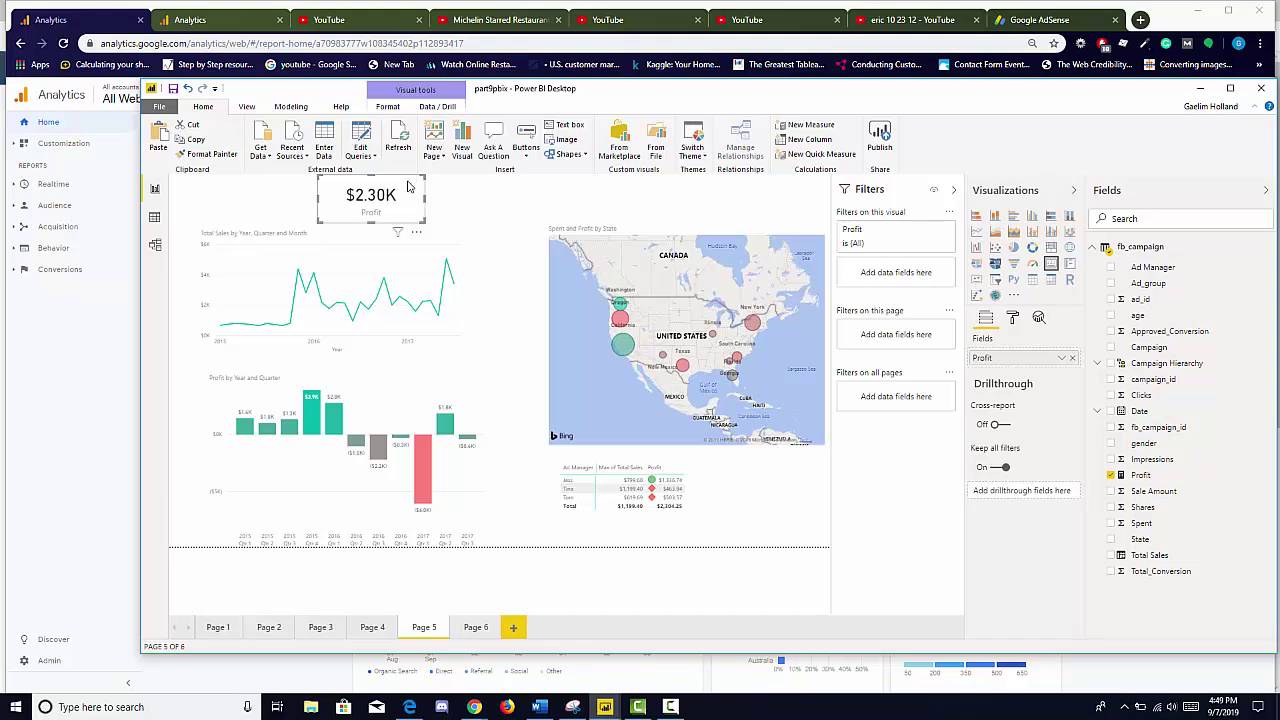
Step: Duplicate the Profit card, place the copy to its right and replace its field with Total Sales
{"action": "key", "text": "ctrl+c"}
{"action": "key", "text": "ctrl+v"}
{"action": "left_click_drag", "start_coordinate": [447, 188], "coordinate": [514, 180]}
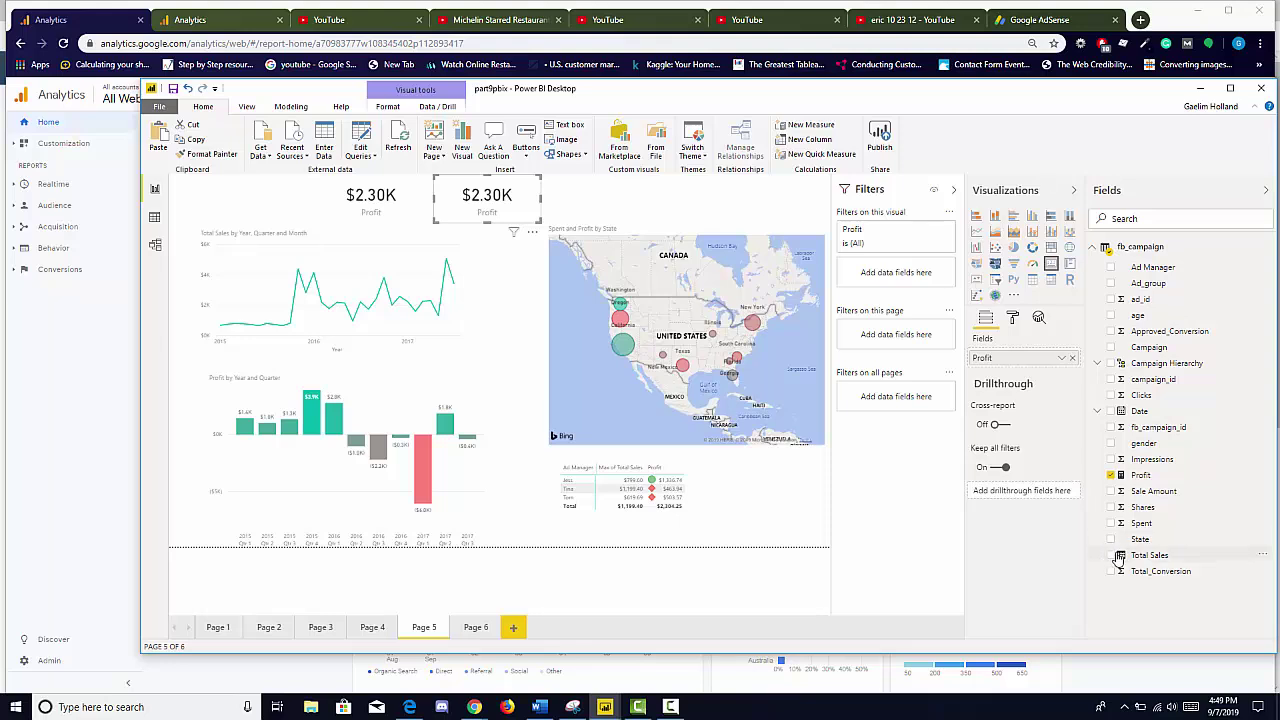
{"action": "left_click_drag", "start_coordinate": [1140, 560], "coordinate": [1004, 368]}
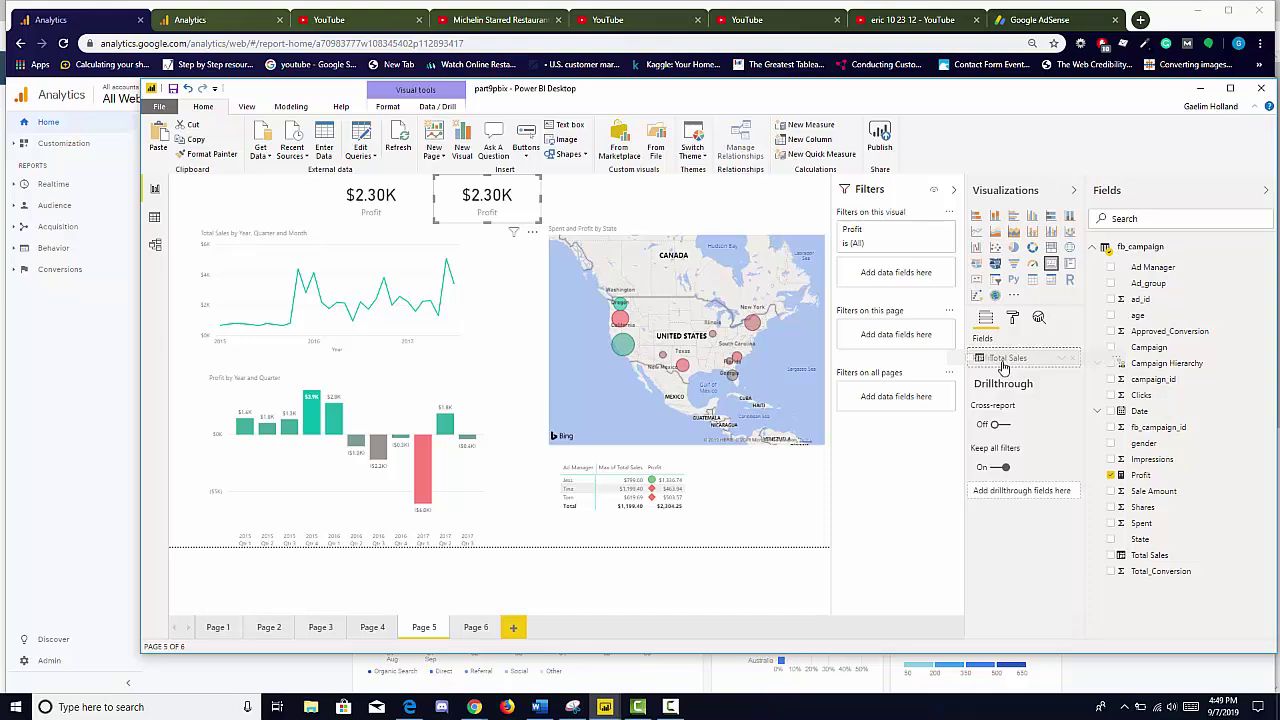
{"action": "mouse_move", "coordinate": [1004, 368]}
{"action": "left_mouse_down"}
{"action": "mouse_move", "coordinate": [1008, 400]}
{"action": "mouse_move", "coordinate": [985, 372]}
{"action": "mouse_move", "coordinate": [996, 367]}
{"action": "left_mouse_up"}
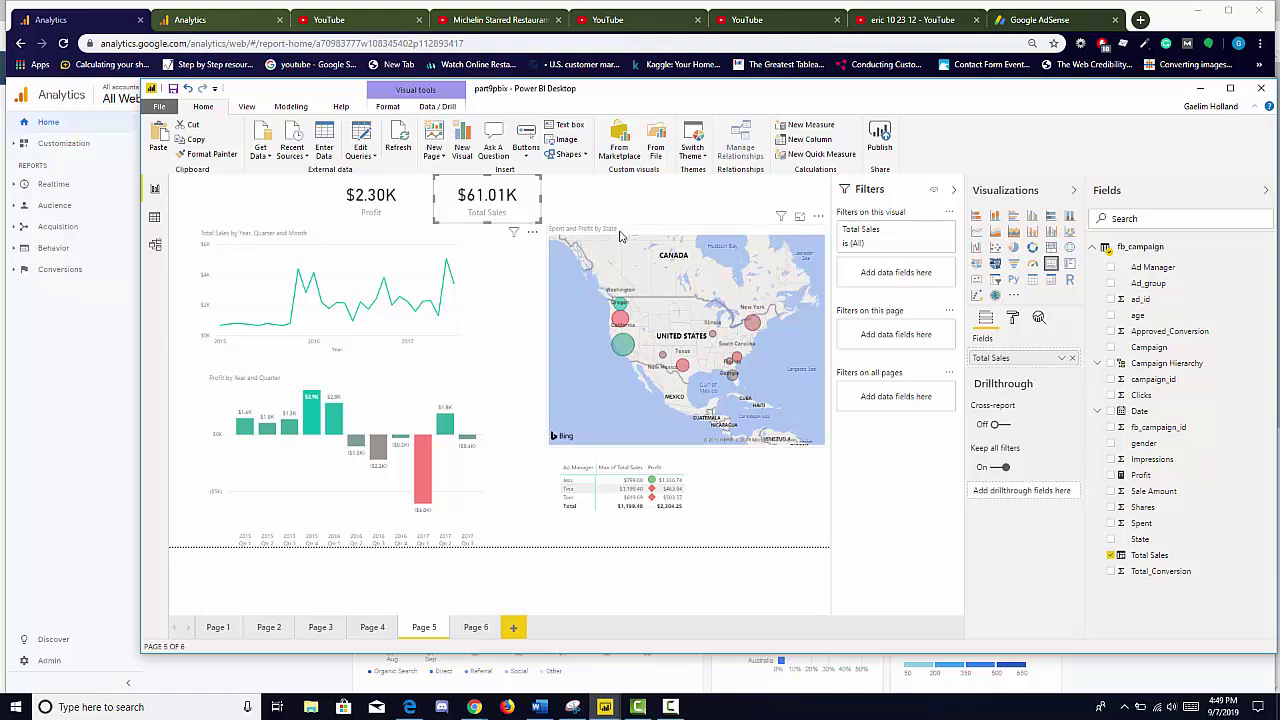
Step: Place a copy of the Total Sales card to its right, replace its field with Spent and rename the field Spend
{"action": "left_click_drag", "start_coordinate": [526, 205], "coordinate": [640, 201]}
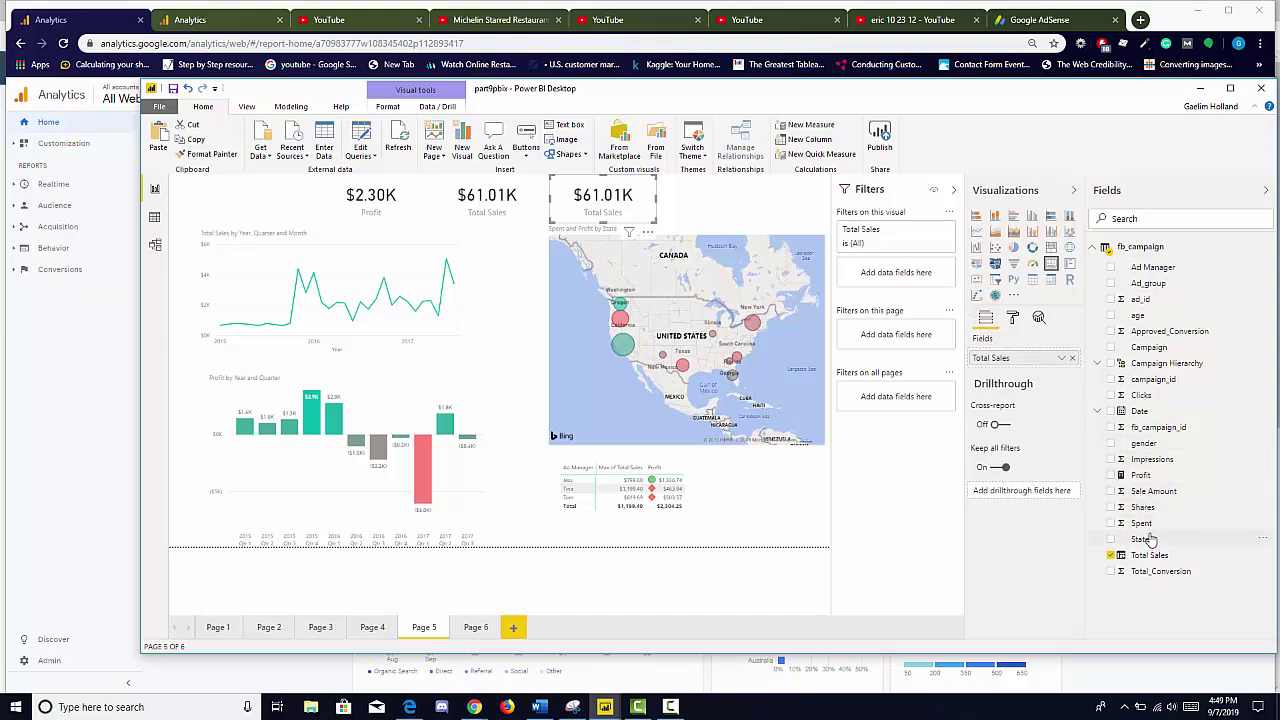
{"action": "left_click_drag", "start_coordinate": [1155, 427], "coordinate": [1016, 359]}
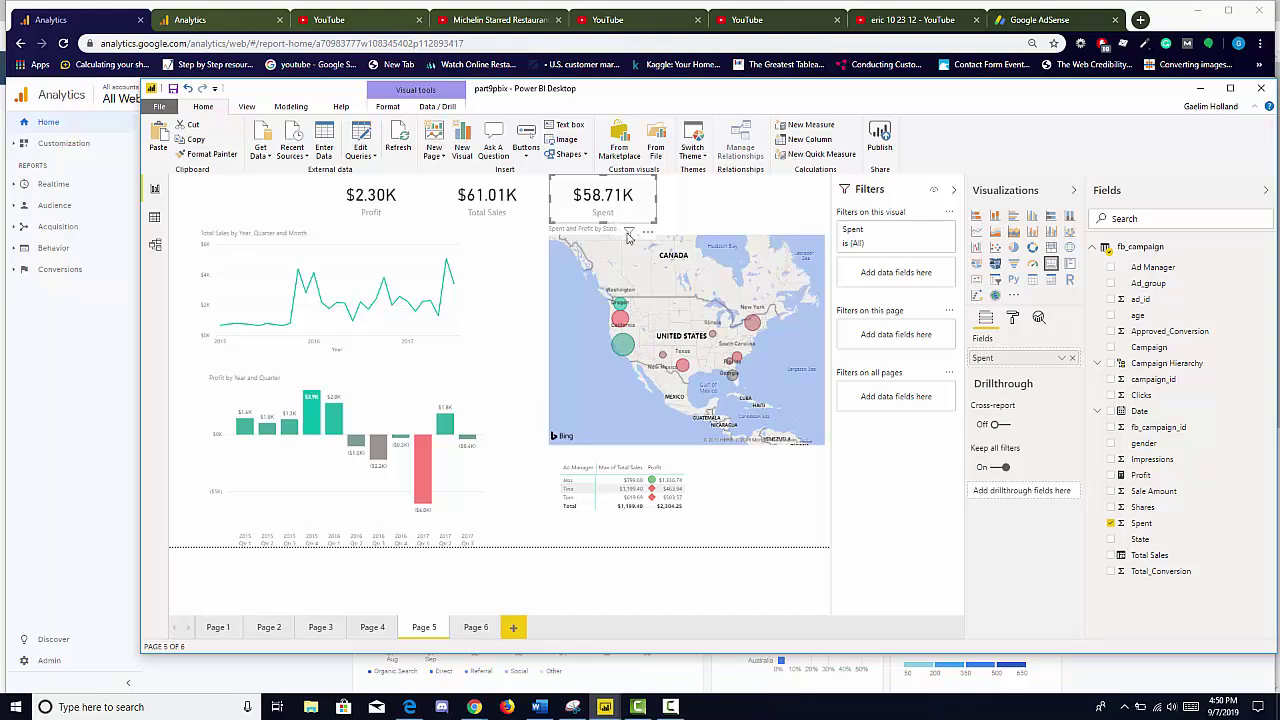
{"action": "double_click", "coordinate": [993, 359]}
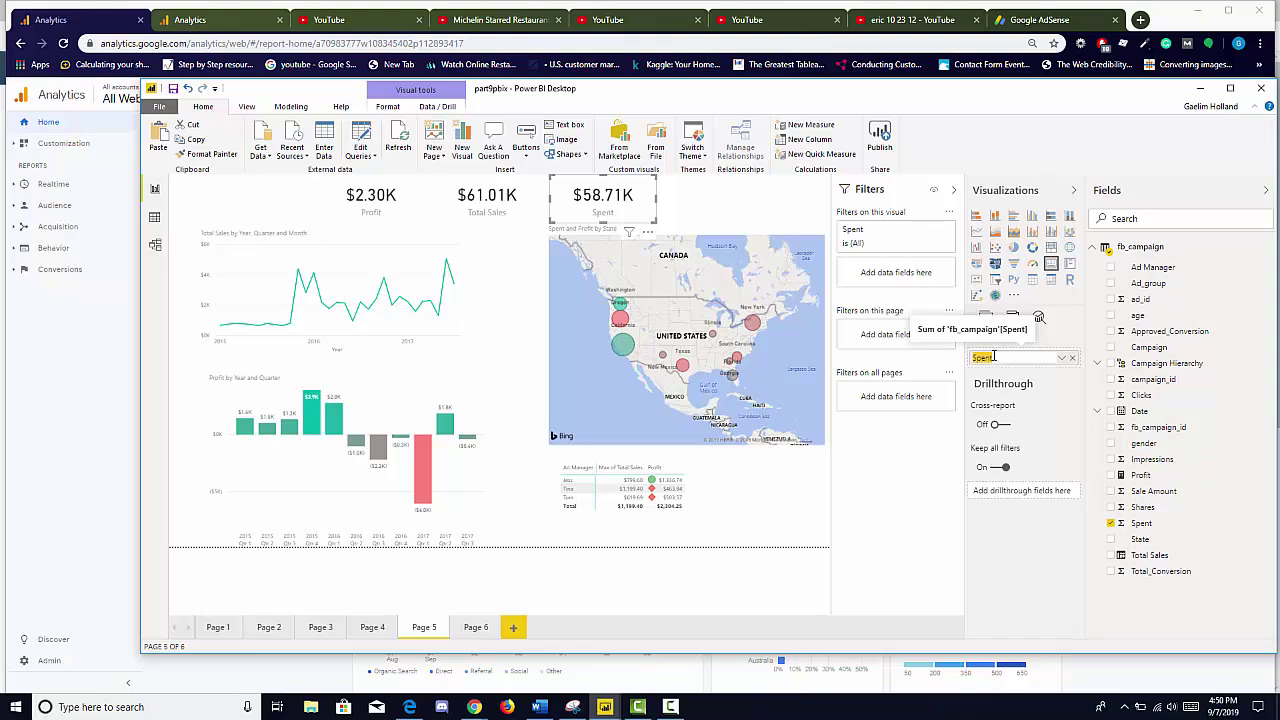
{"action": "type", "text": "Spend"}
{"action": "key", "text": "Return"}
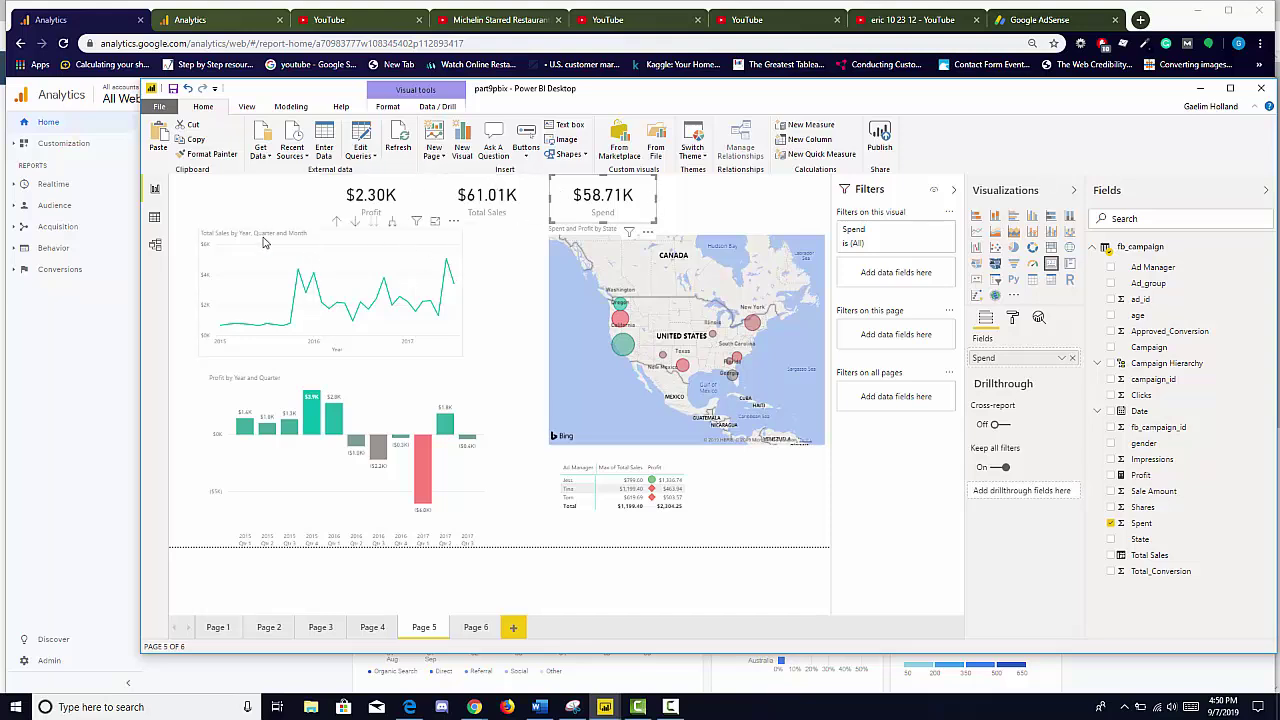
Step: Split the Total Sales line chart by Campaign using the Campaign field as its legend
{"action": "left_click", "coordinate": [266, 244]}
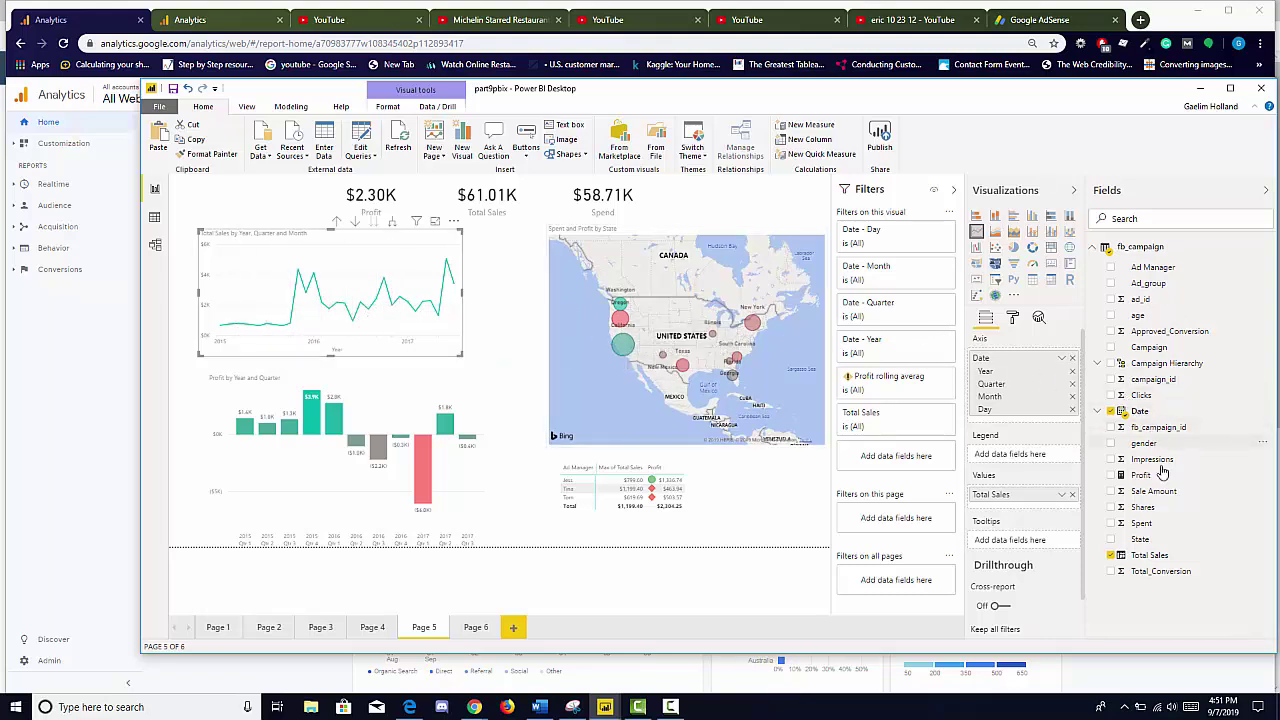
{"action": "left_click_drag", "start_coordinate": [1163, 354], "coordinate": [331, 316]}
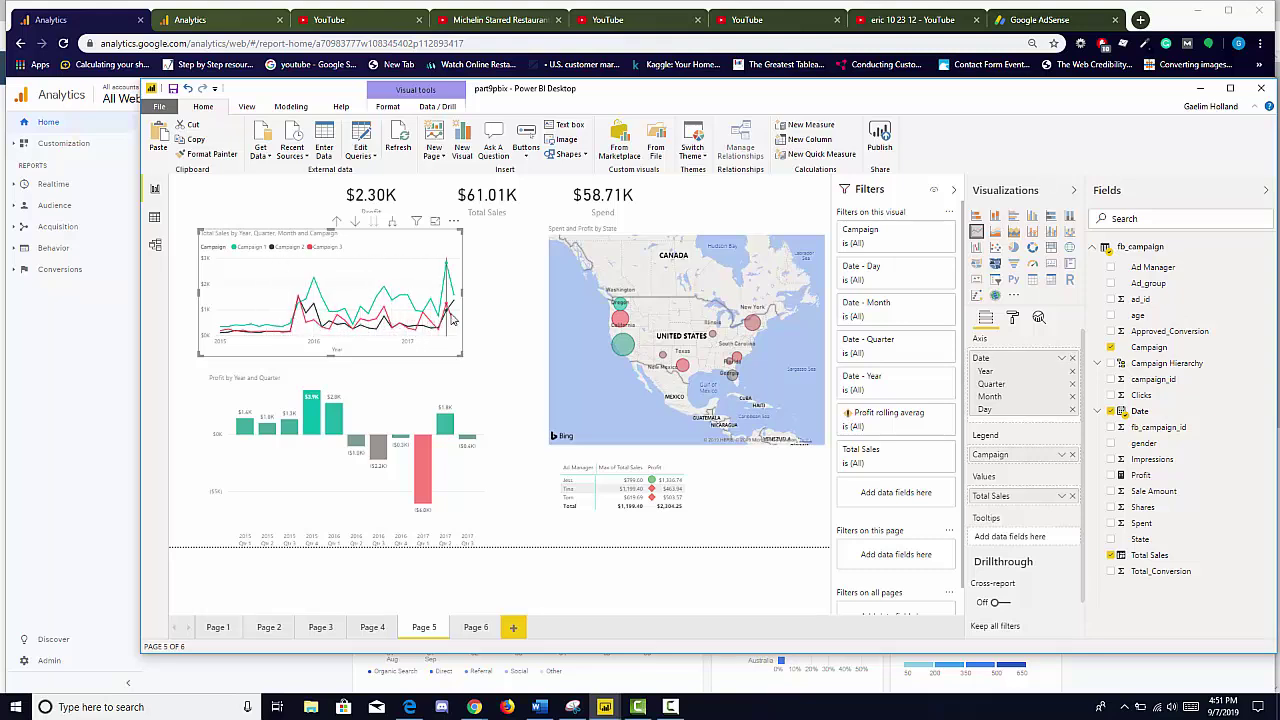
Step: Adjust the size and position of the Profit by Year and Quarter column chart to fit beneath the line chart
{"action": "left_click", "coordinate": [418, 488]}
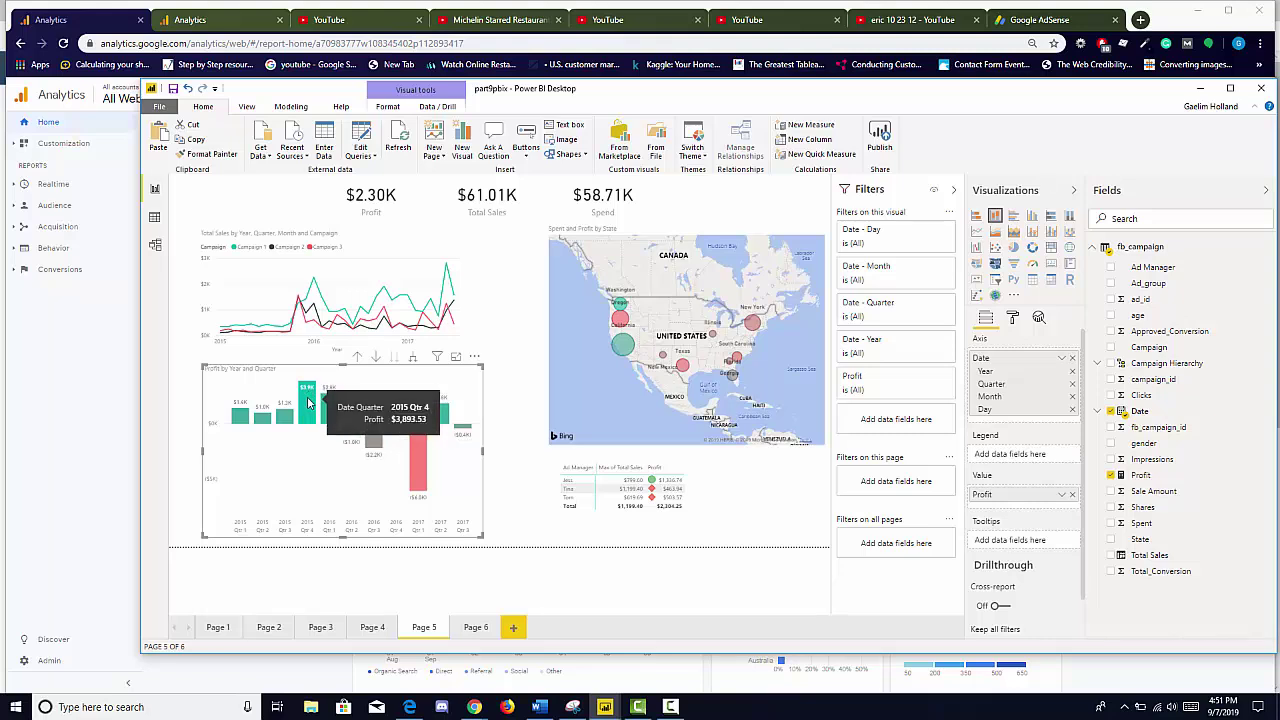
{"action": "mouse_move", "coordinate": [388, 462]}
{"action": "mouse_move", "coordinate": [418, 481]}
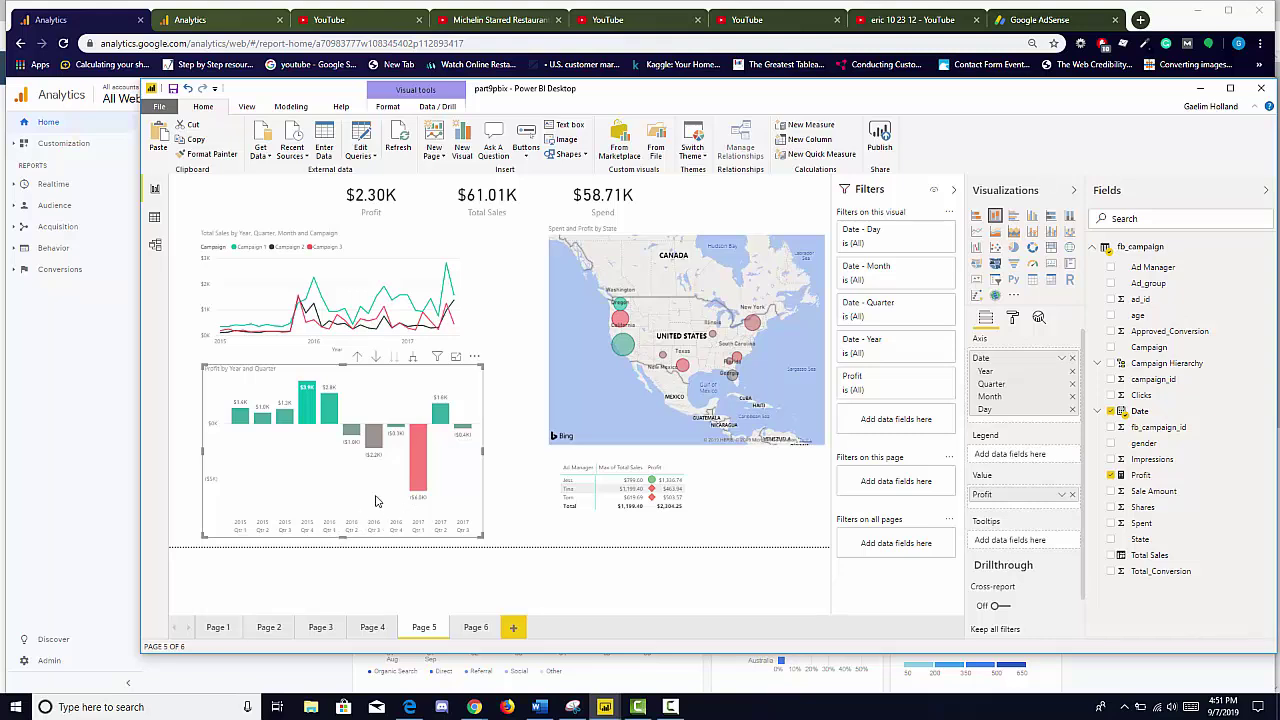
{"action": "left_click_drag", "start_coordinate": [376, 497], "coordinate": [377, 499]}
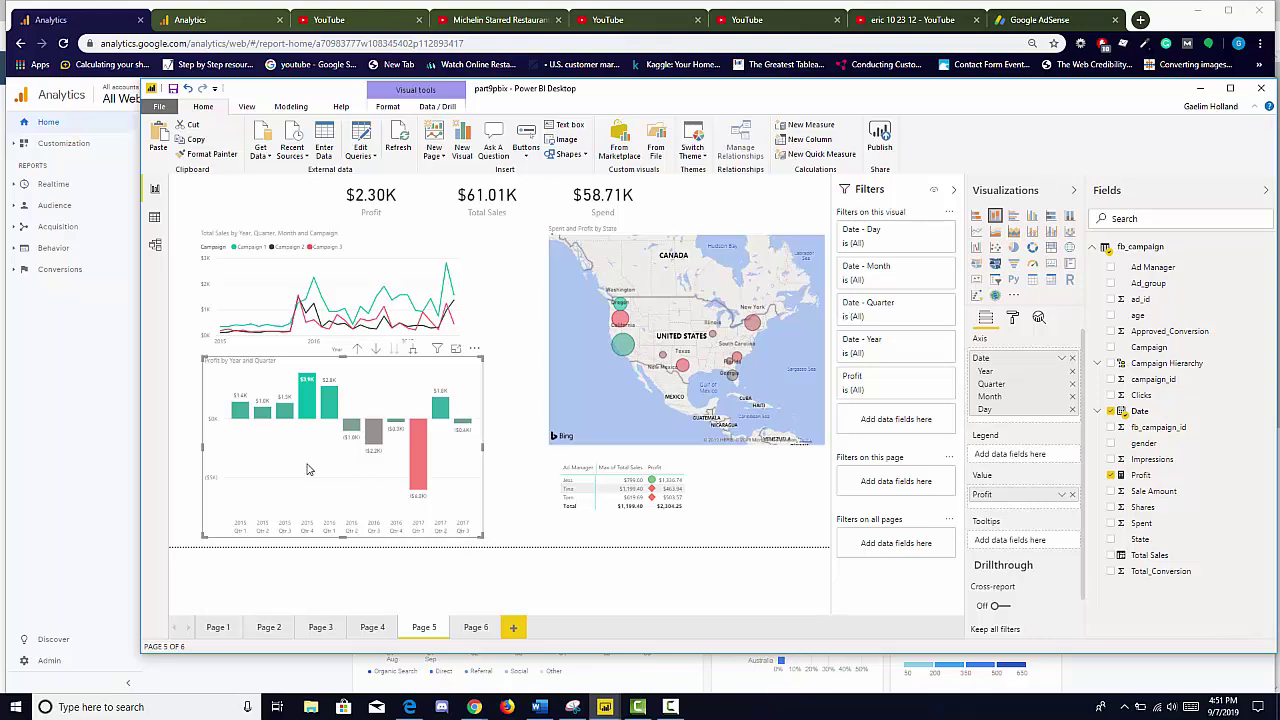
Step: Turn off concatenated labels on the X axis of the Profit by Year and Quarter chart
{"action": "left_click", "coordinate": [1011, 318]}
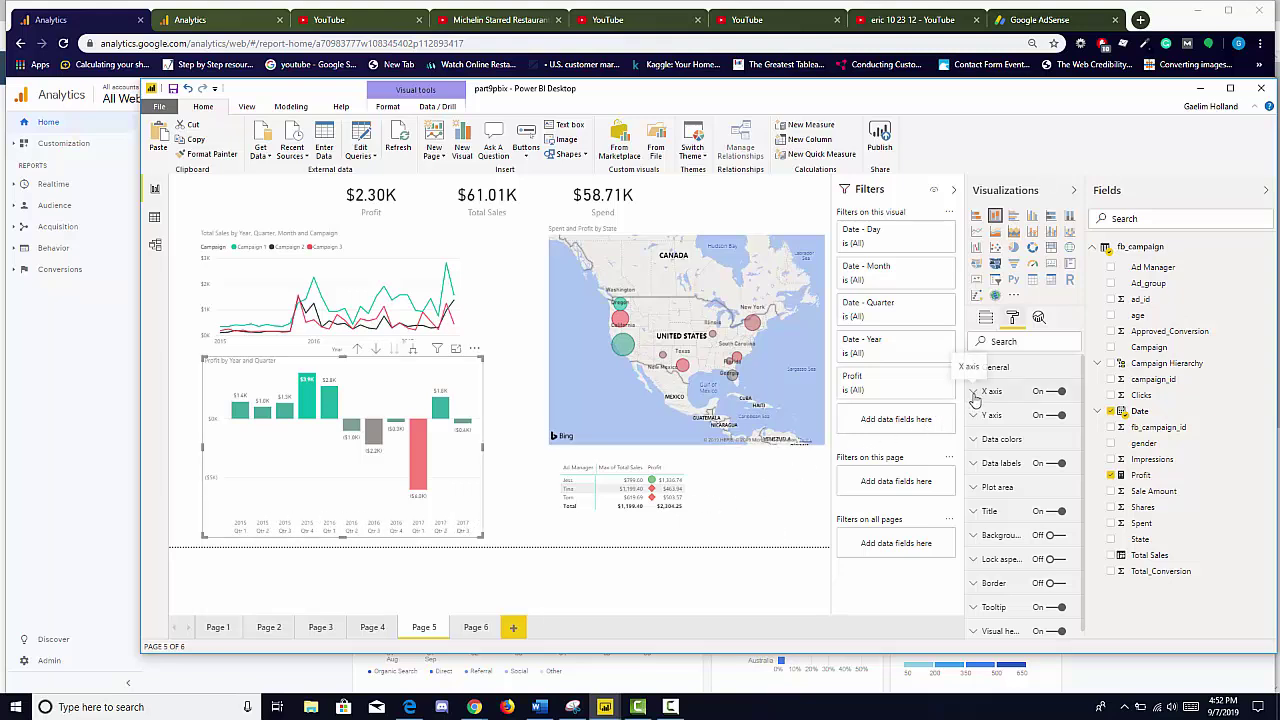
{"action": "left_click", "coordinate": [1055, 393]}
{"action": "left_click", "coordinate": [1056, 393]}
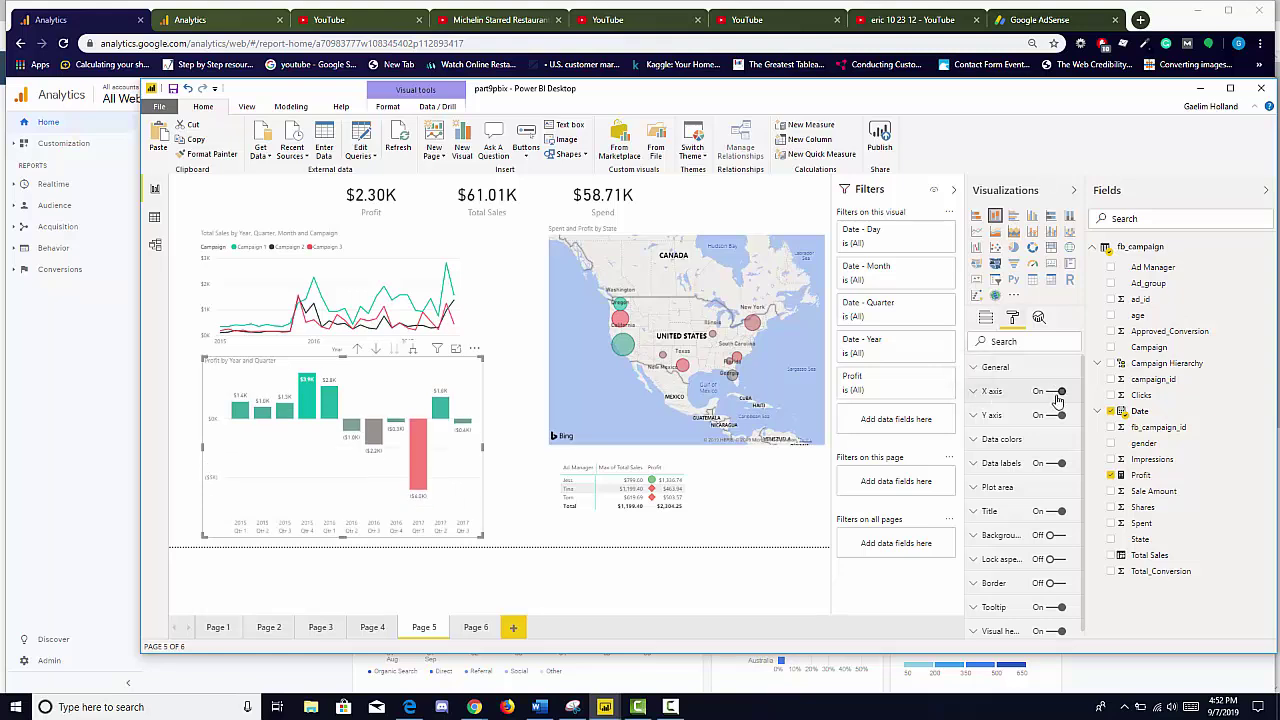
{"action": "left_click", "coordinate": [976, 397]}
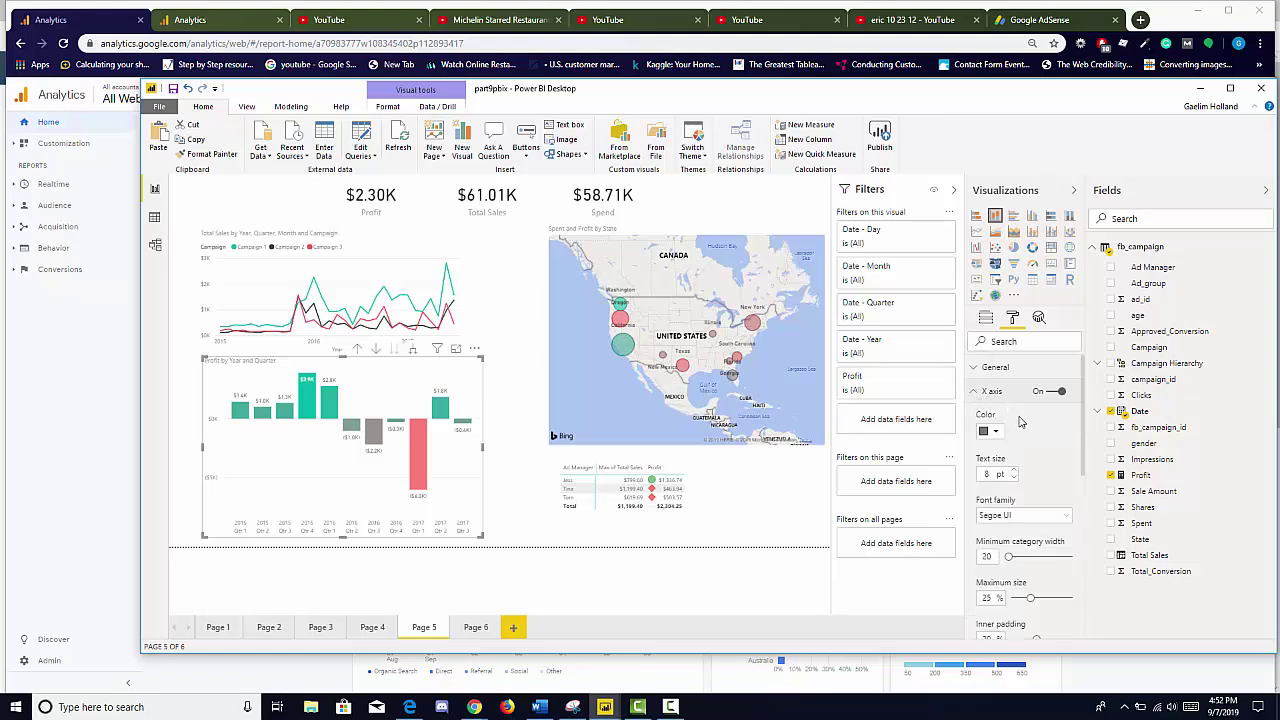
{"action": "scroll", "coordinate": [1020, 422], "scroll_direction": "down", "scroll_amount": 3}
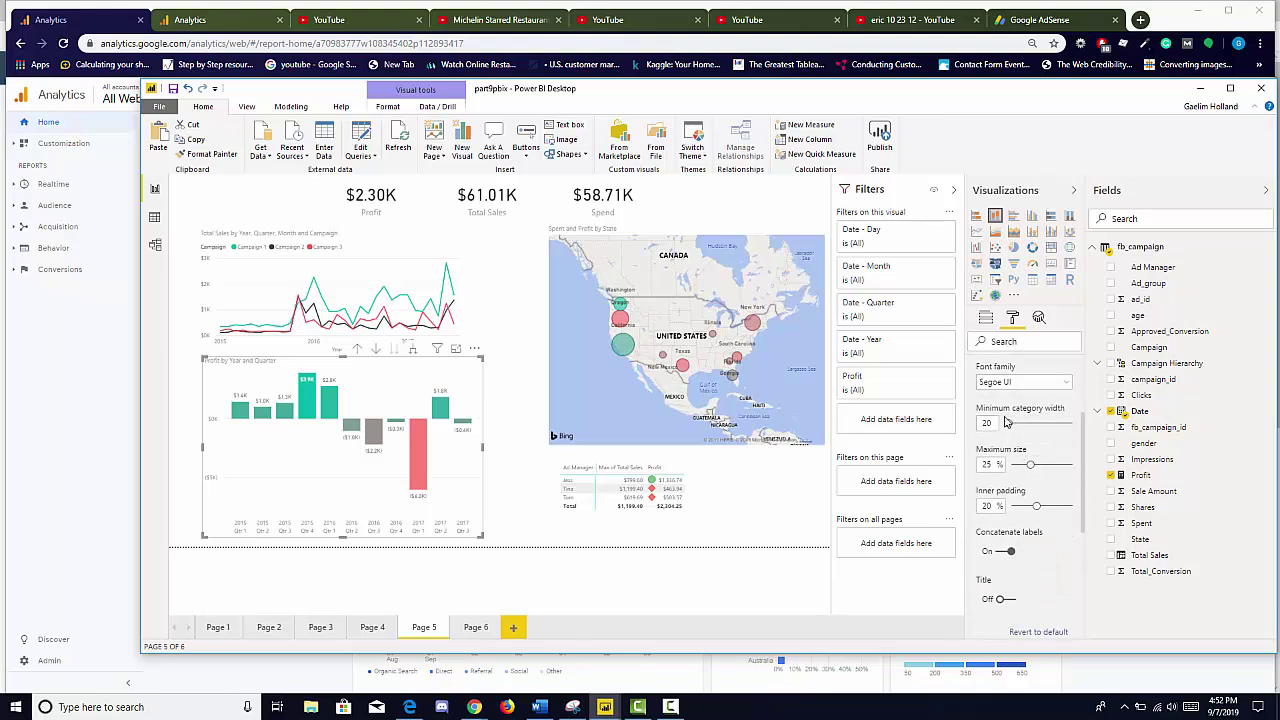
{"action": "scroll", "coordinate": [1059, 469], "scroll_direction": "down", "scroll_amount": 2}
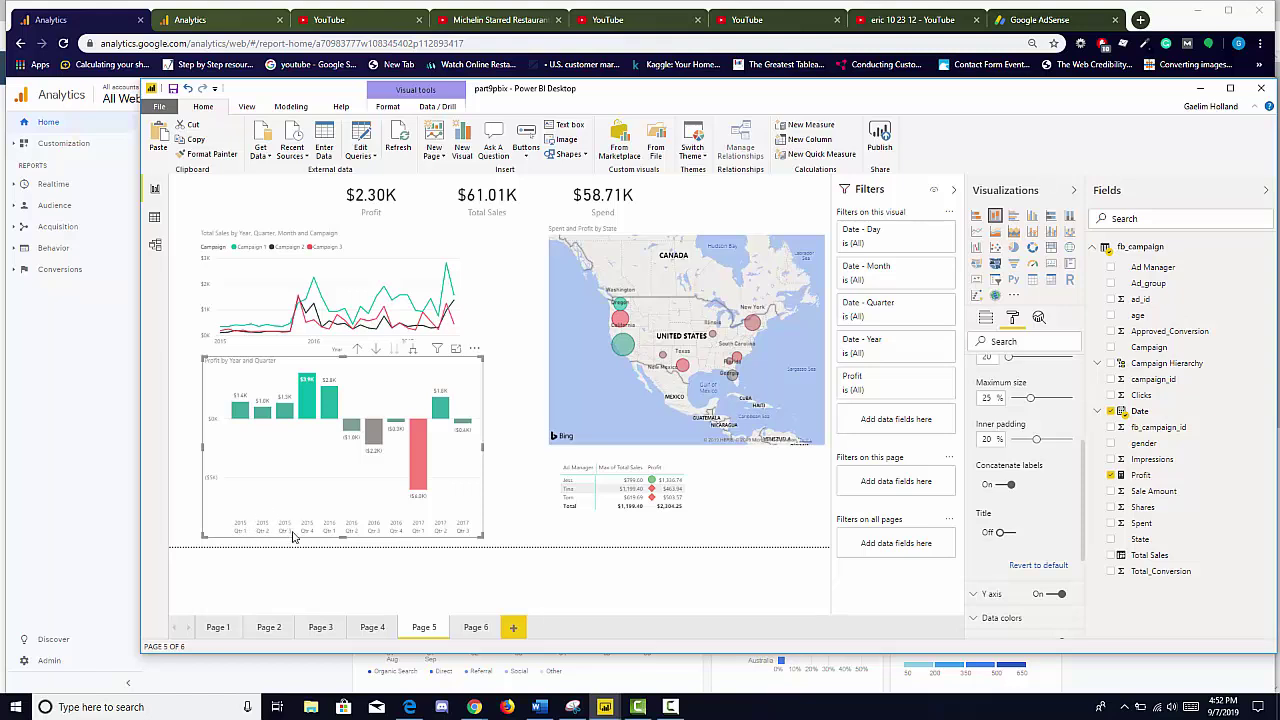
{"action": "left_click", "coordinate": [1003, 486]}
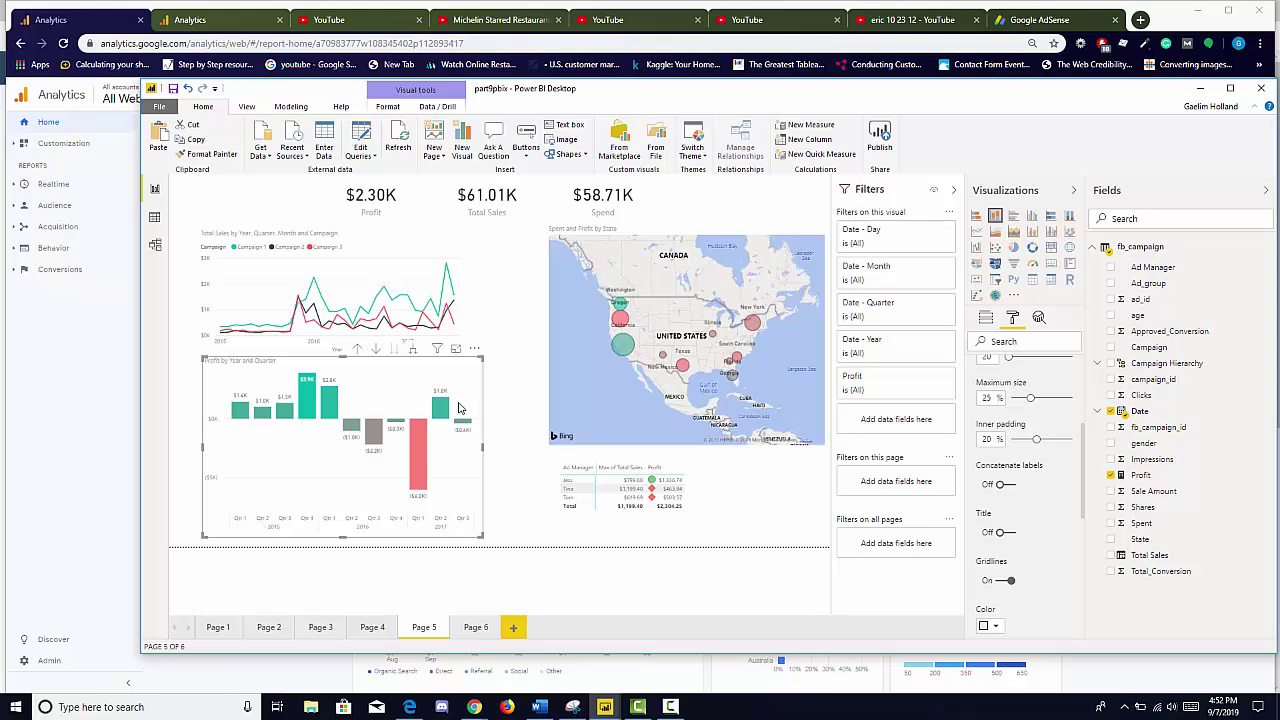
Step: Move the Spent and Profit by State map closer to the charts on its left, beneath the cards
{"action": "left_click", "coordinate": [560, 245]}
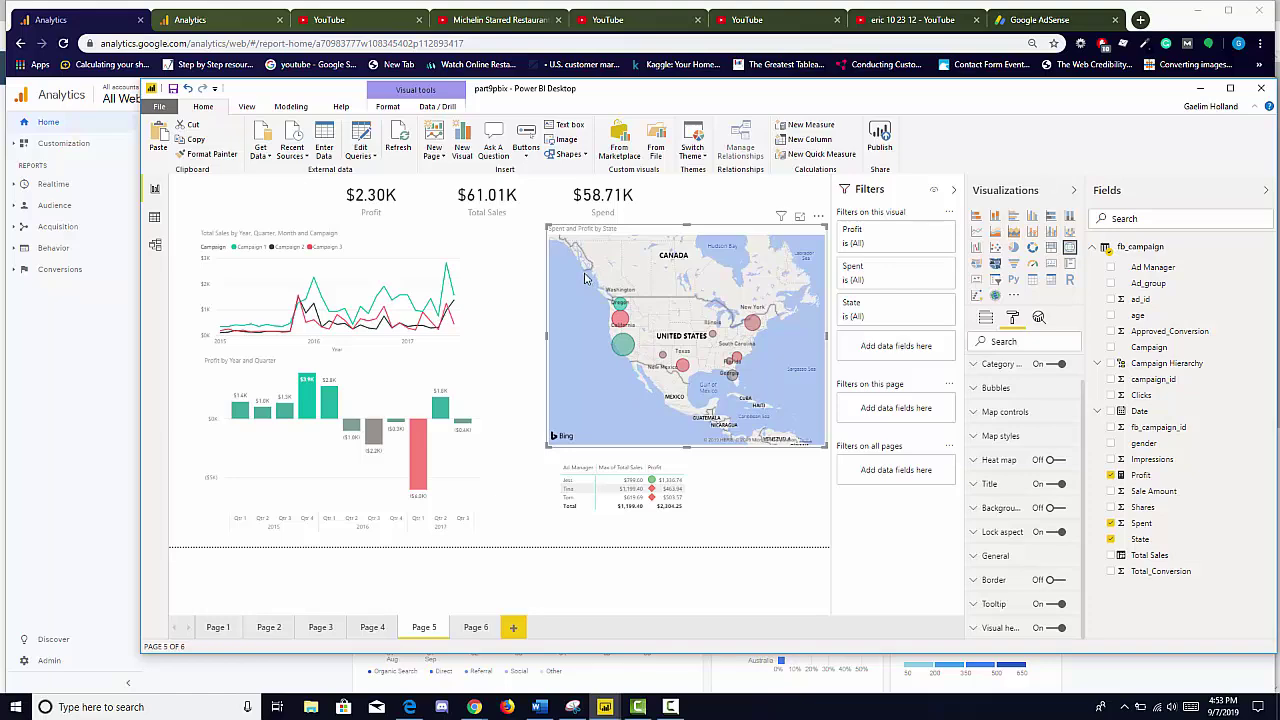
{"action": "left_click_drag", "start_coordinate": [547, 236], "coordinate": [550, 268]}
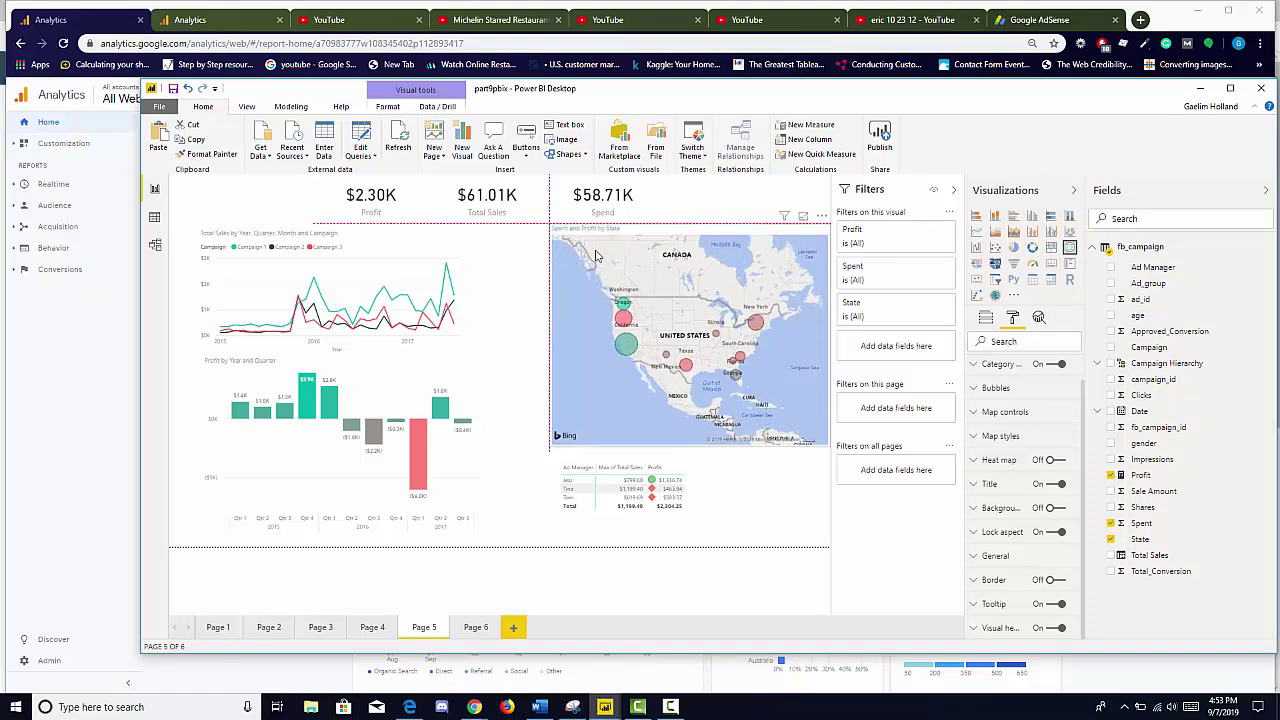
{"action": "left_click_drag", "start_coordinate": [640, 240], "coordinate": [600, 241]}
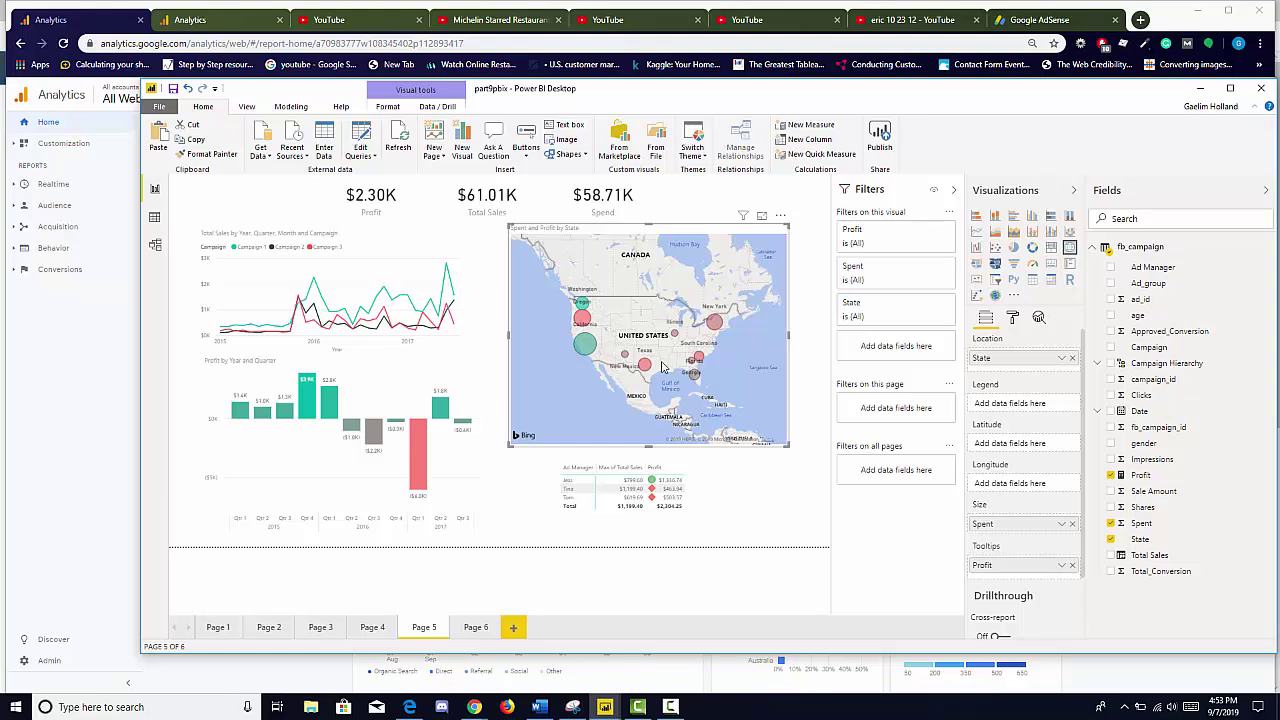
Step: Convert the Spent and Profit by State map to a shape map and rename its color saturation field Spend
{"action": "mouse_move", "coordinate": [591, 352]}
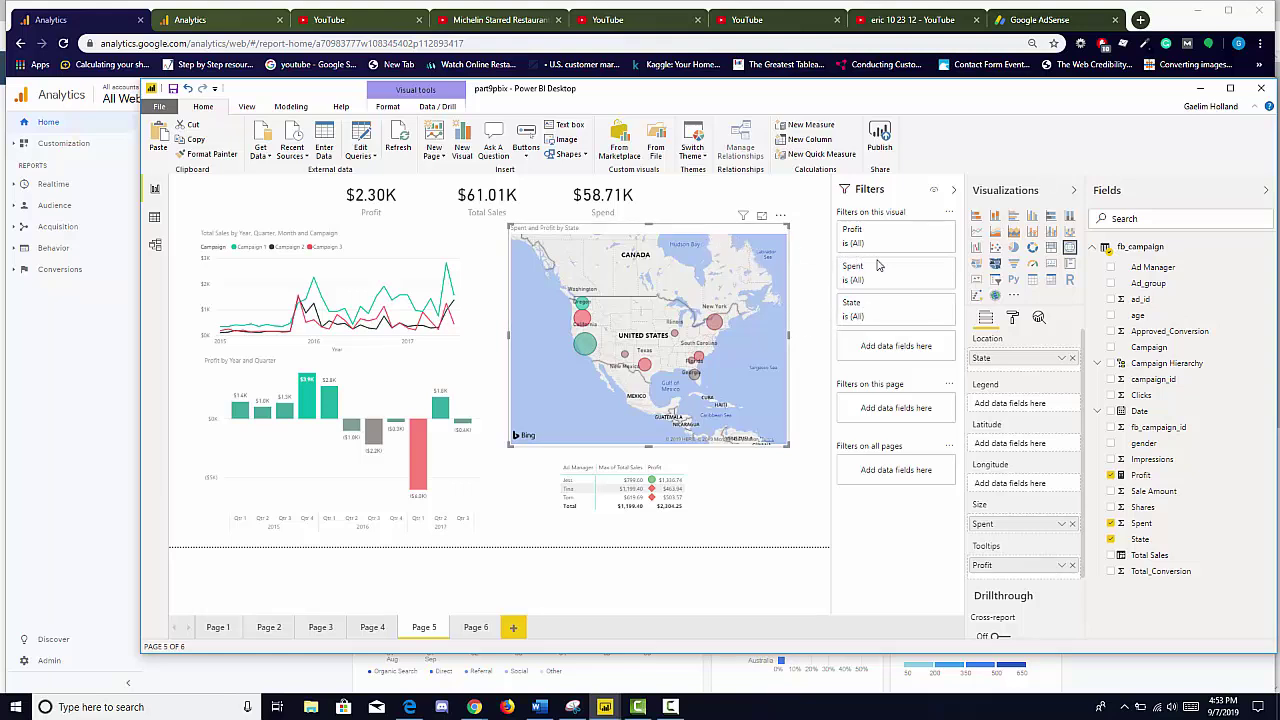
{"action": "left_click", "coordinate": [995, 266]}
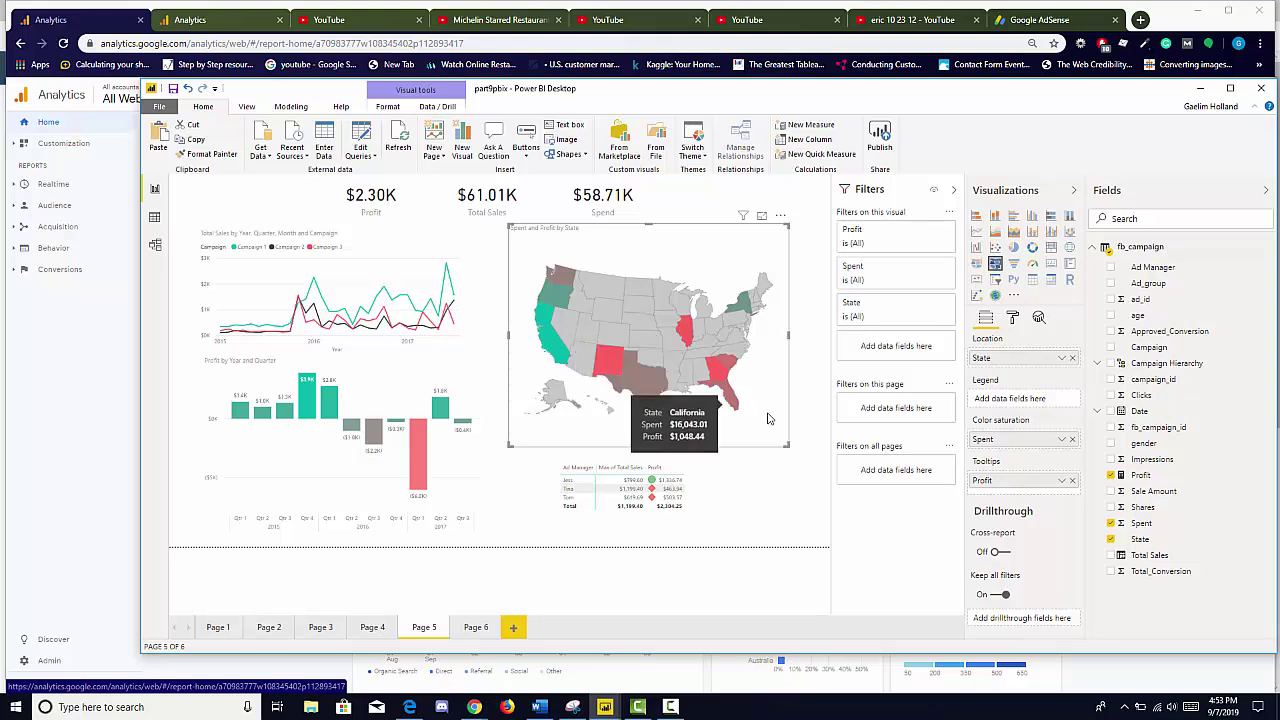
{"action": "double_click", "coordinate": [985, 440]}
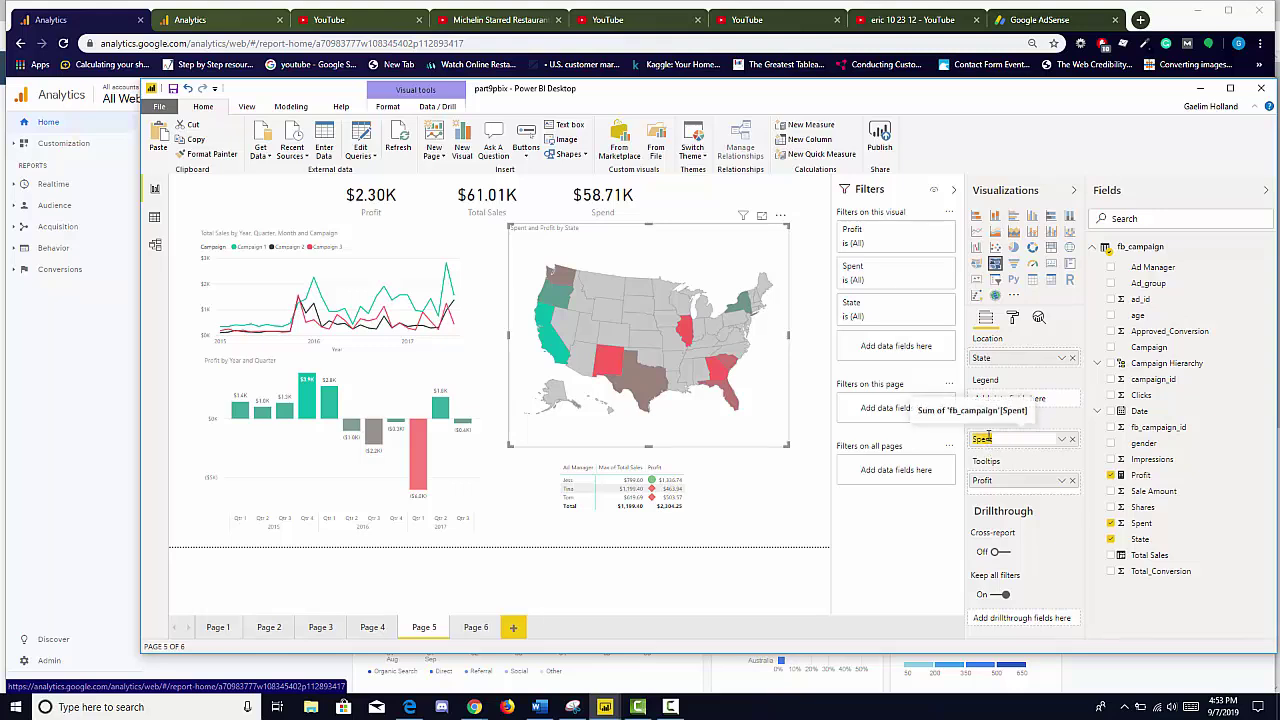
{"action": "type", "text": "Spen"}
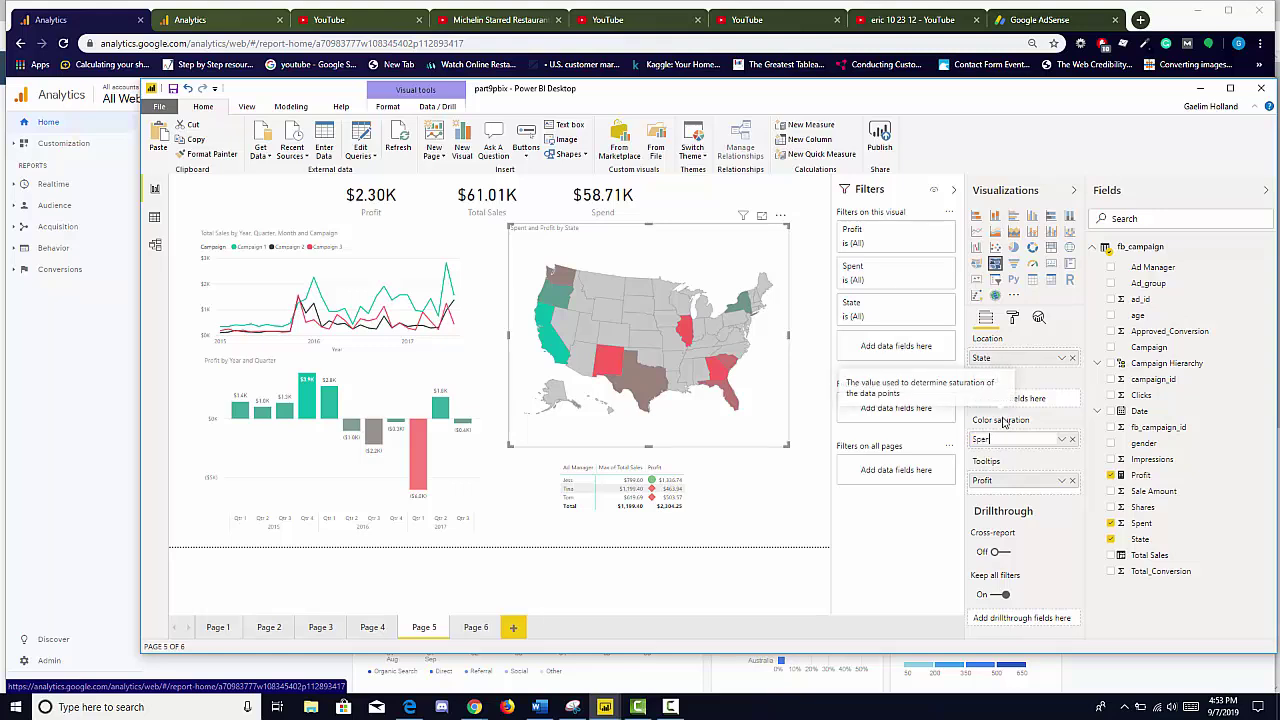
{"action": "type", "text": "d"}
{"action": "key", "text": "Return"}
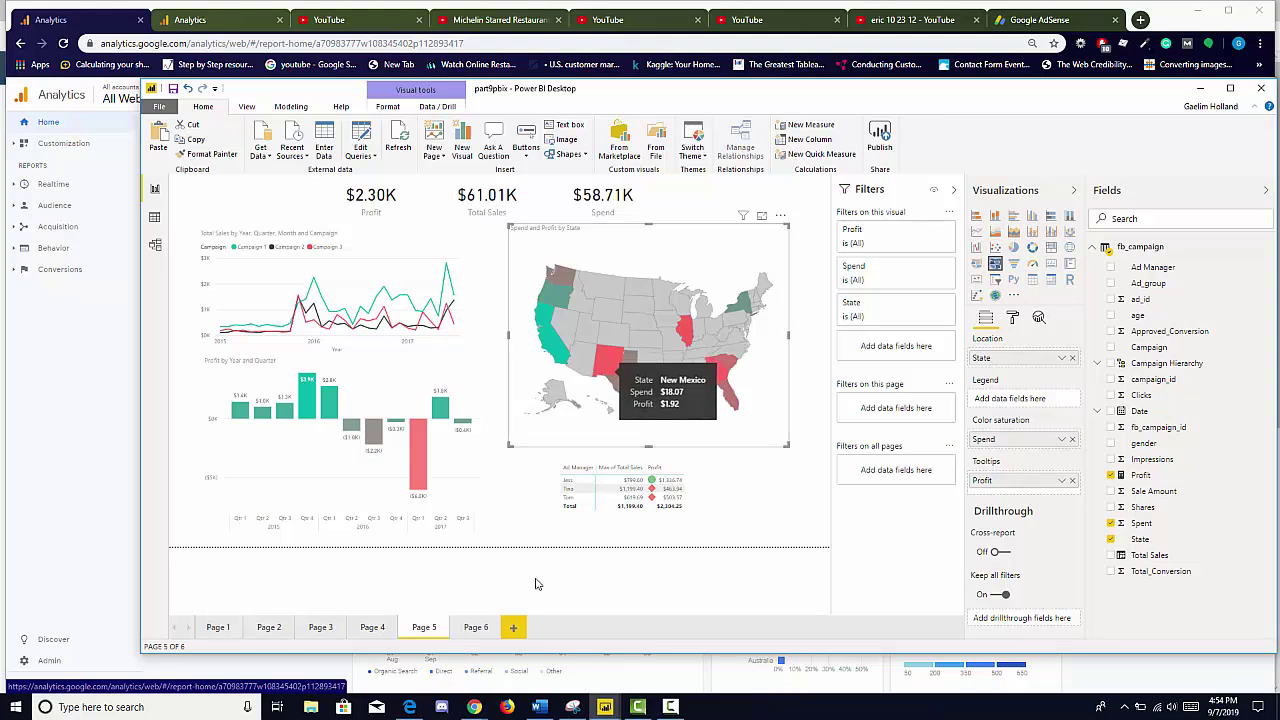
Step: Move the Ad Manager table up directly beneath the state map and enlarge its frame to nearly the map's width
{"action": "left_click", "coordinate": [531, 472]}
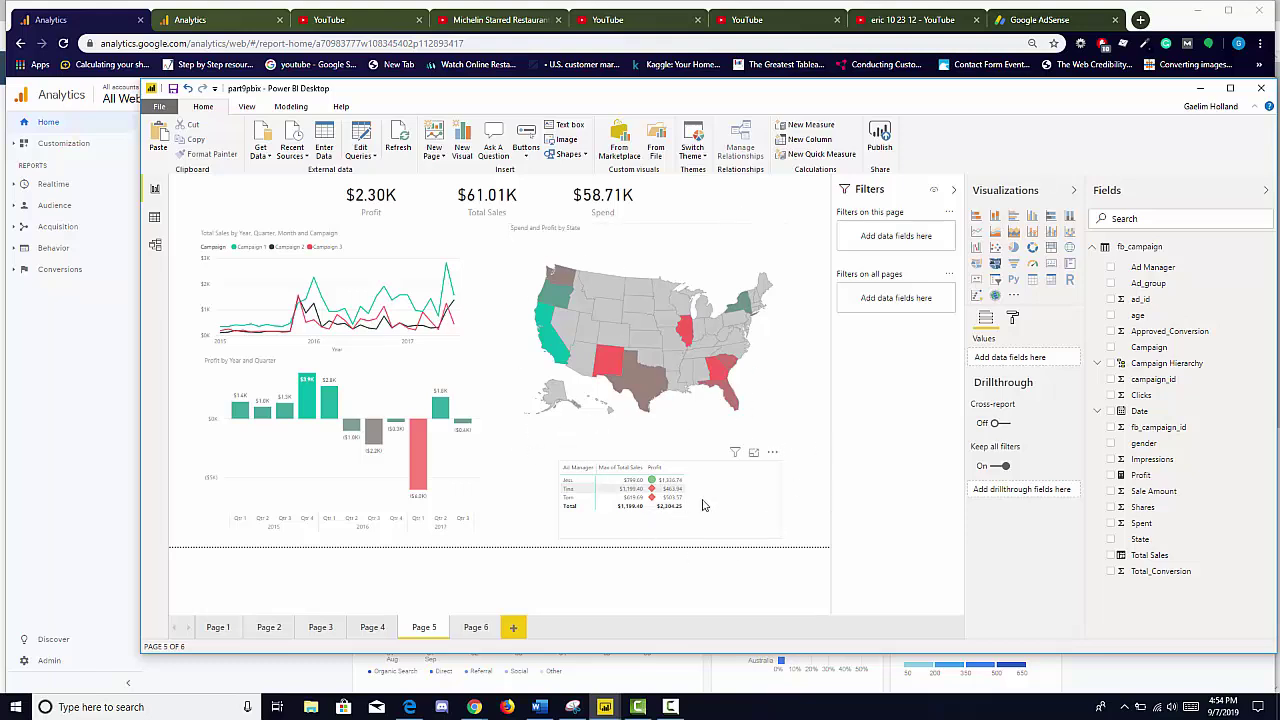
{"action": "left_click_drag", "start_coordinate": [697, 474], "coordinate": [690, 480]}
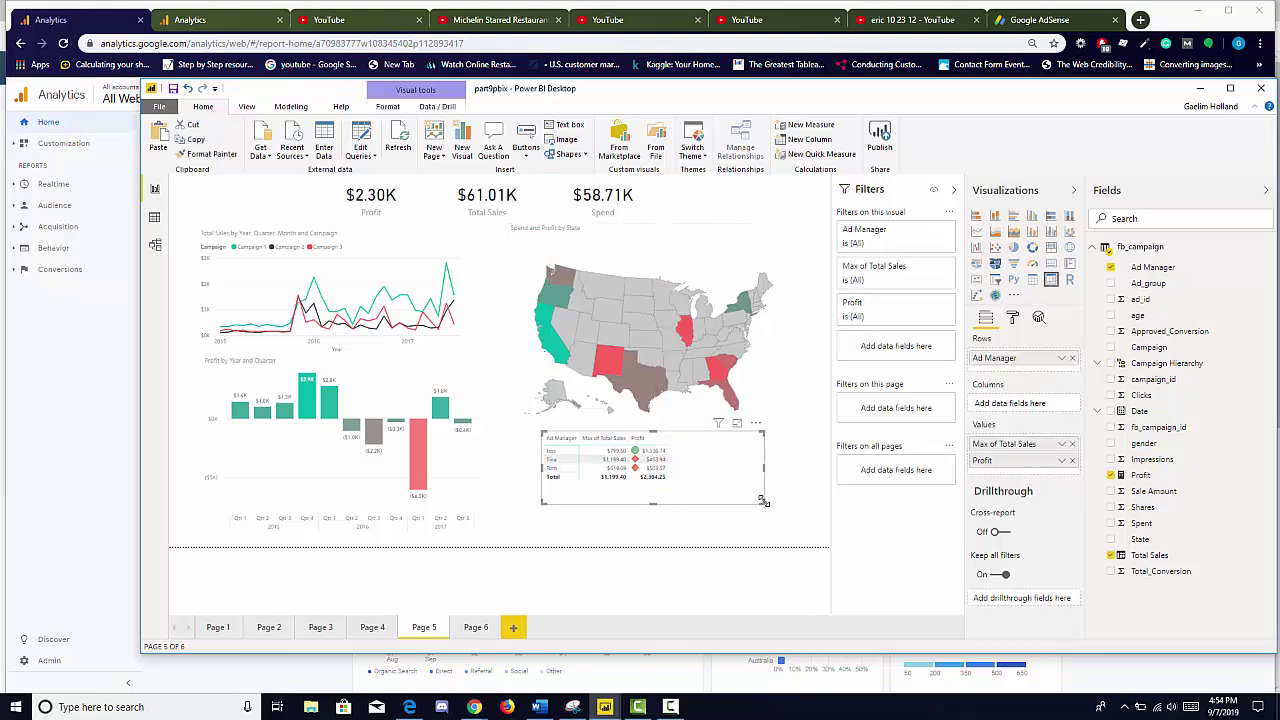
{"action": "left_click_drag", "start_coordinate": [764, 505], "coordinate": [781, 520]}
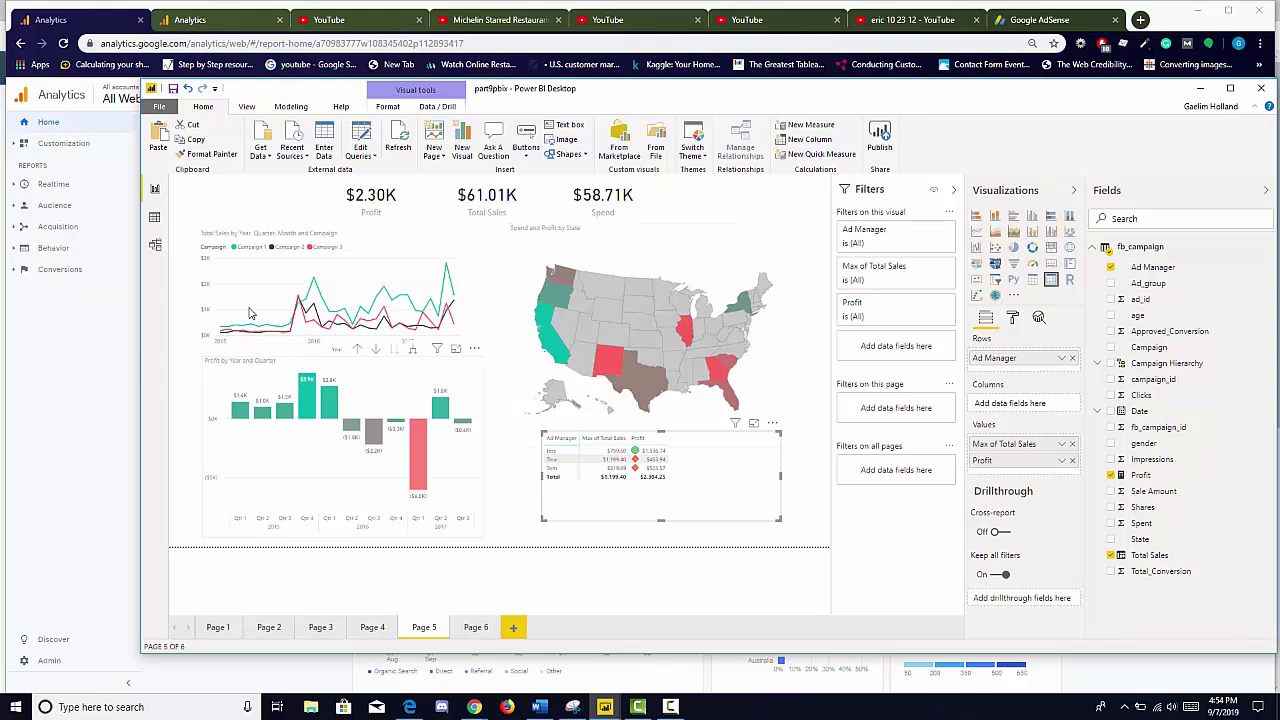
Step: Collapse the Filters and Visualizations panes and shrink the Total Sales line chart from its upper-left corner
{"action": "left_click", "coordinate": [270, 347]}
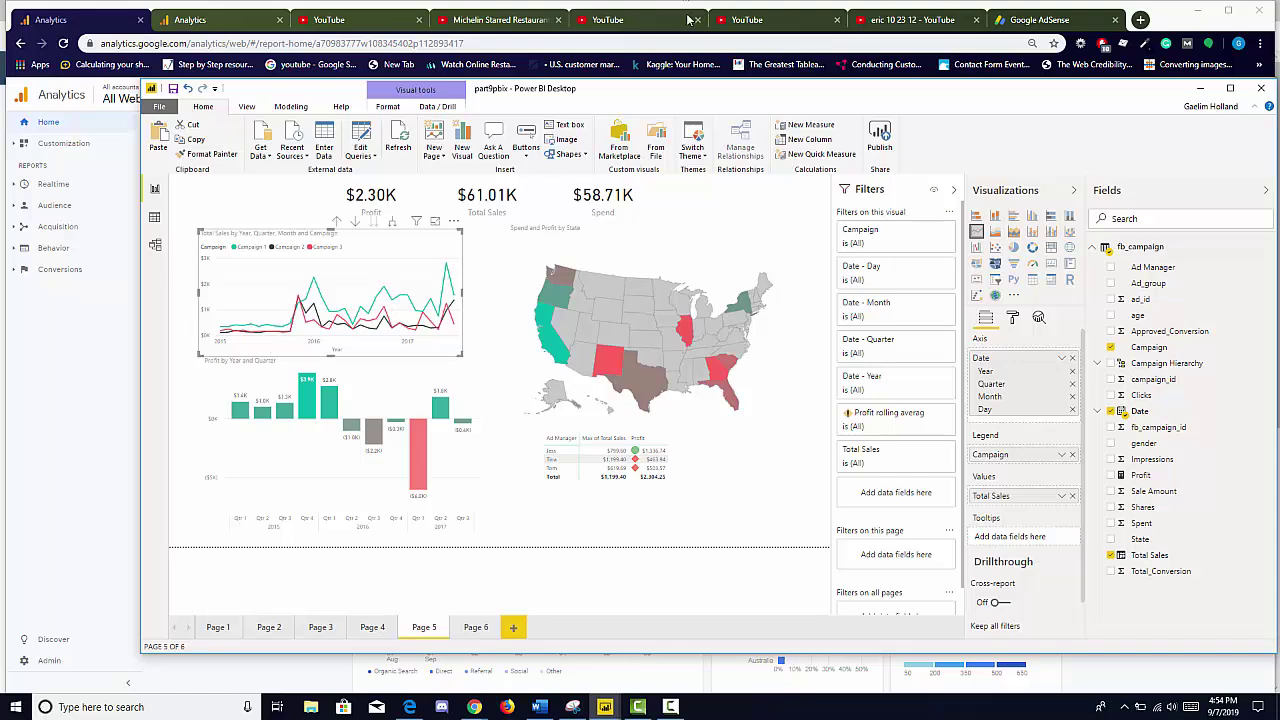
{"action": "left_click", "coordinate": [953, 190]}
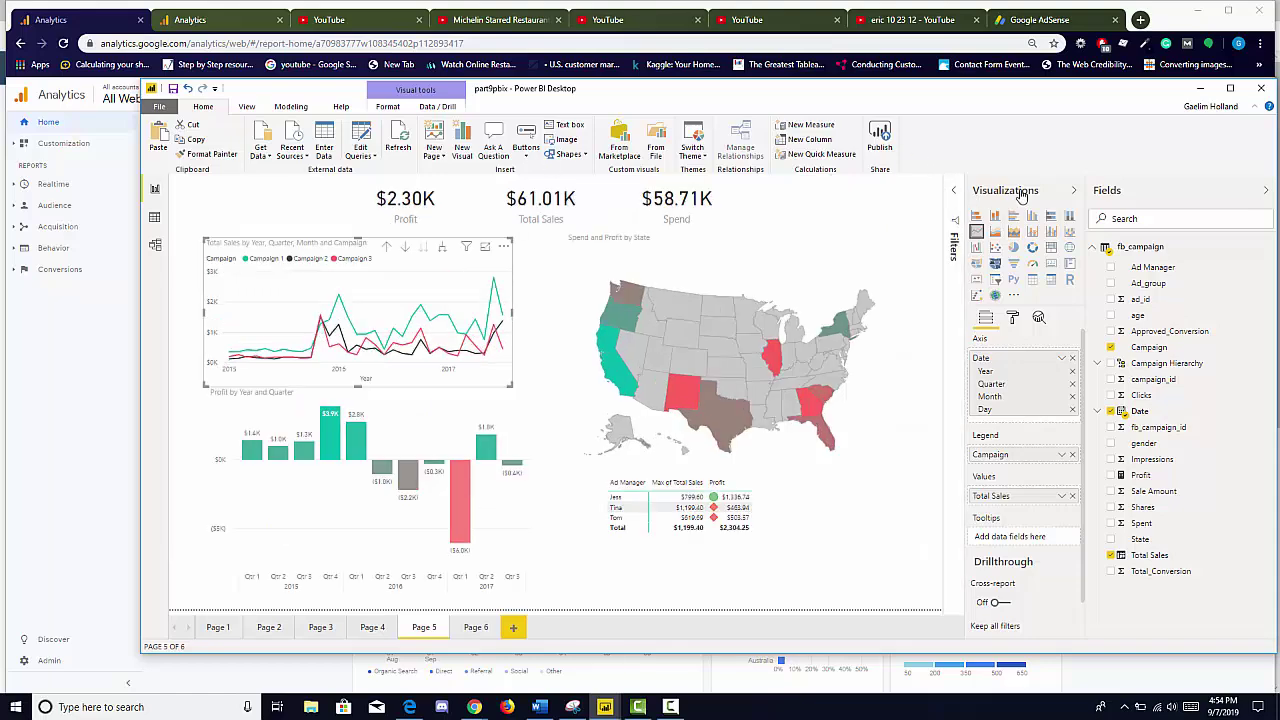
{"action": "left_click", "coordinate": [1078, 190]}
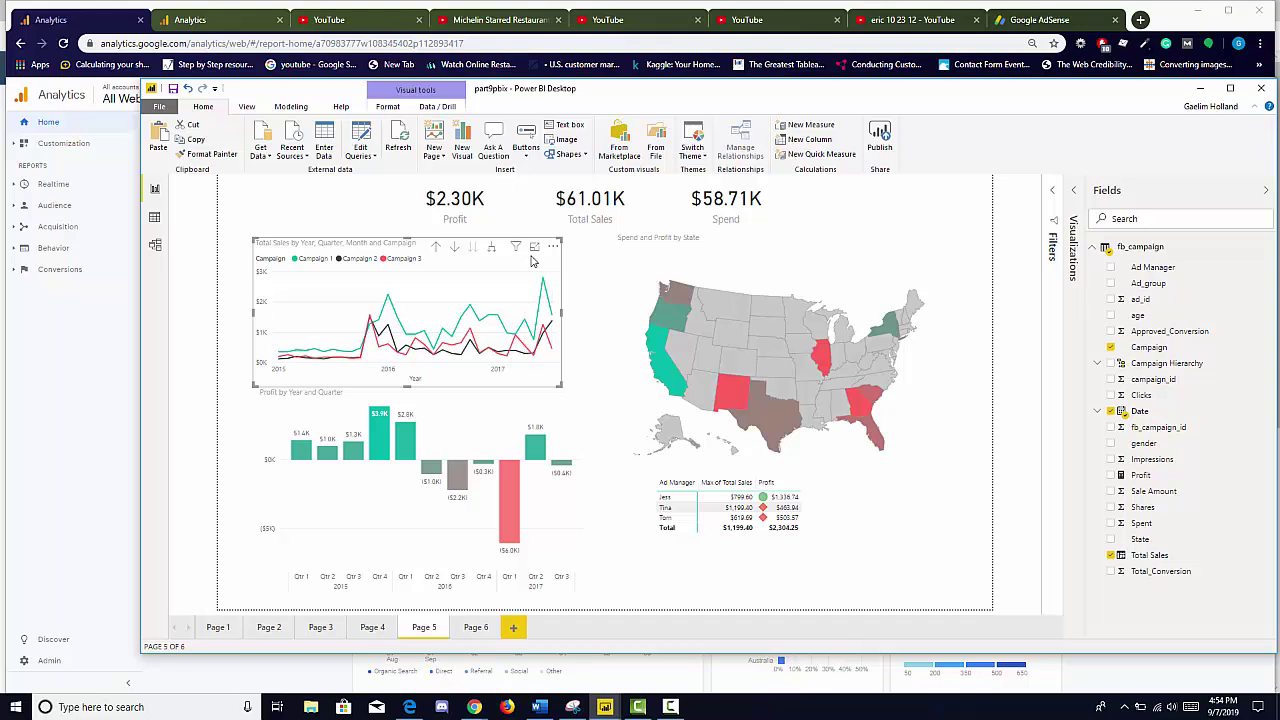
{"action": "left_click_drag", "start_coordinate": [253, 239], "coordinate": [306, 263]}
{"action": "left_click", "coordinate": [326, 296]}
Step: Shrink the Profit by Year and Quarter column chart so its edges line up with the line chart above
{"action": "left_click", "coordinate": [306, 411]}
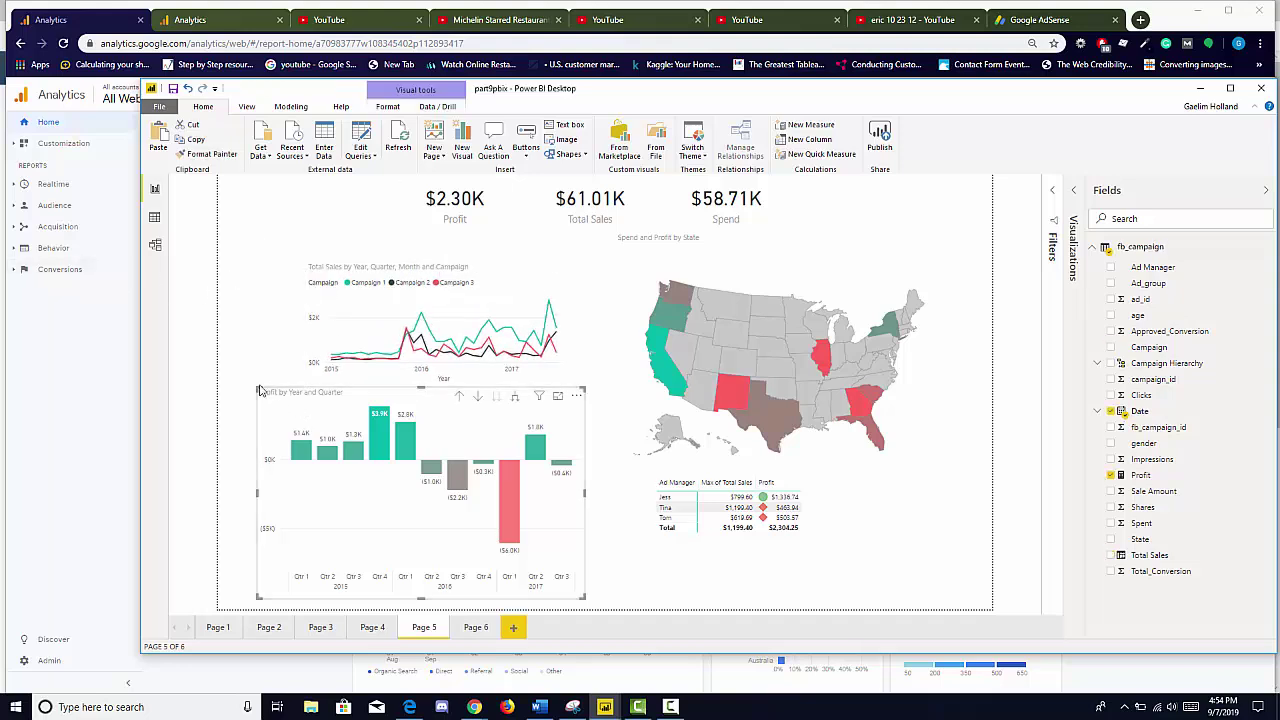
{"action": "left_click_drag", "start_coordinate": [257, 391], "coordinate": [358, 431]}
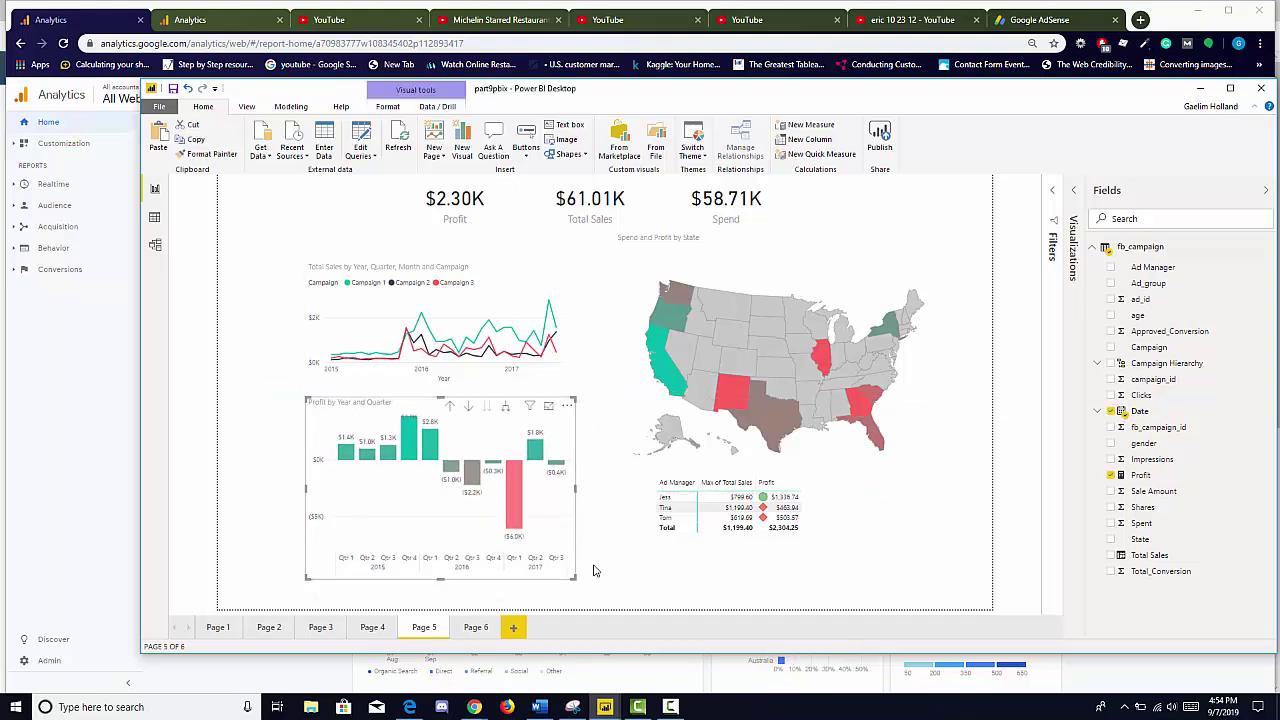
{"action": "left_click_drag", "start_coordinate": [565, 572], "coordinate": [558, 562]}
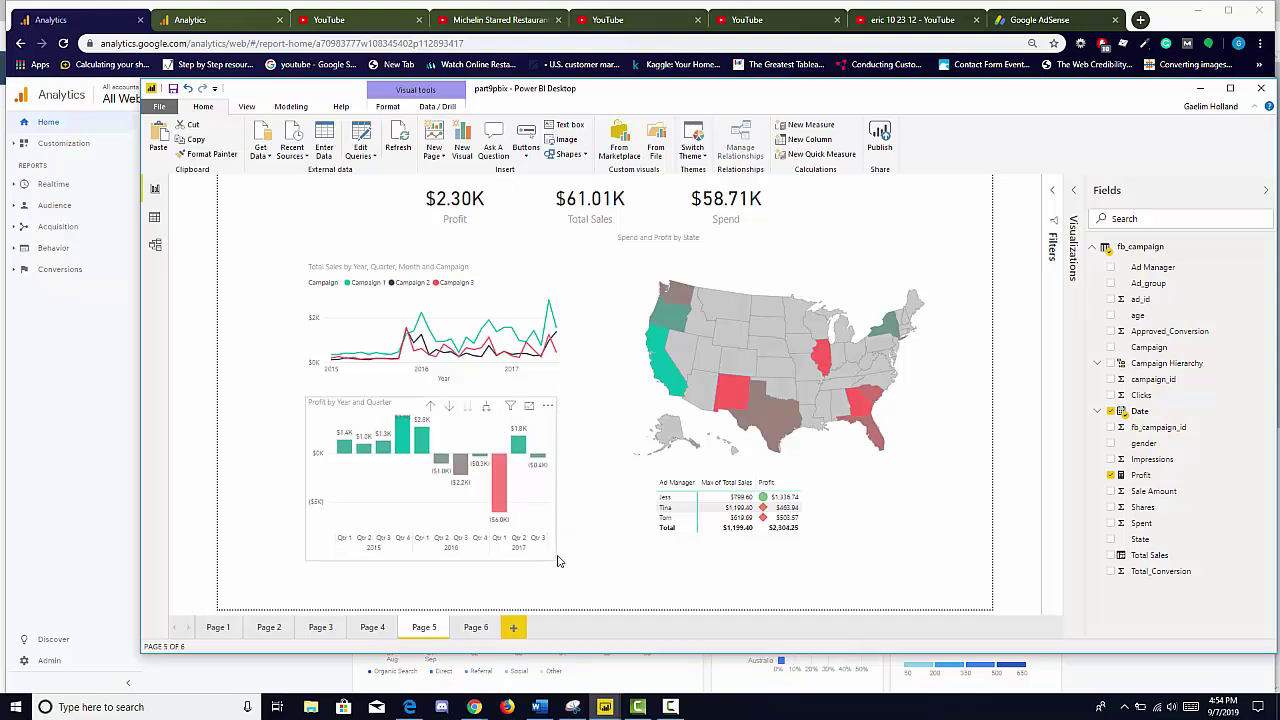
Step: Shrink the Spend and Profit by State map, align it beside the line chart, and fit the smaller Ad Manager table beneath it
{"action": "left_click", "coordinate": [610, 420]}
{"action": "left_click", "coordinate": [617, 260]}
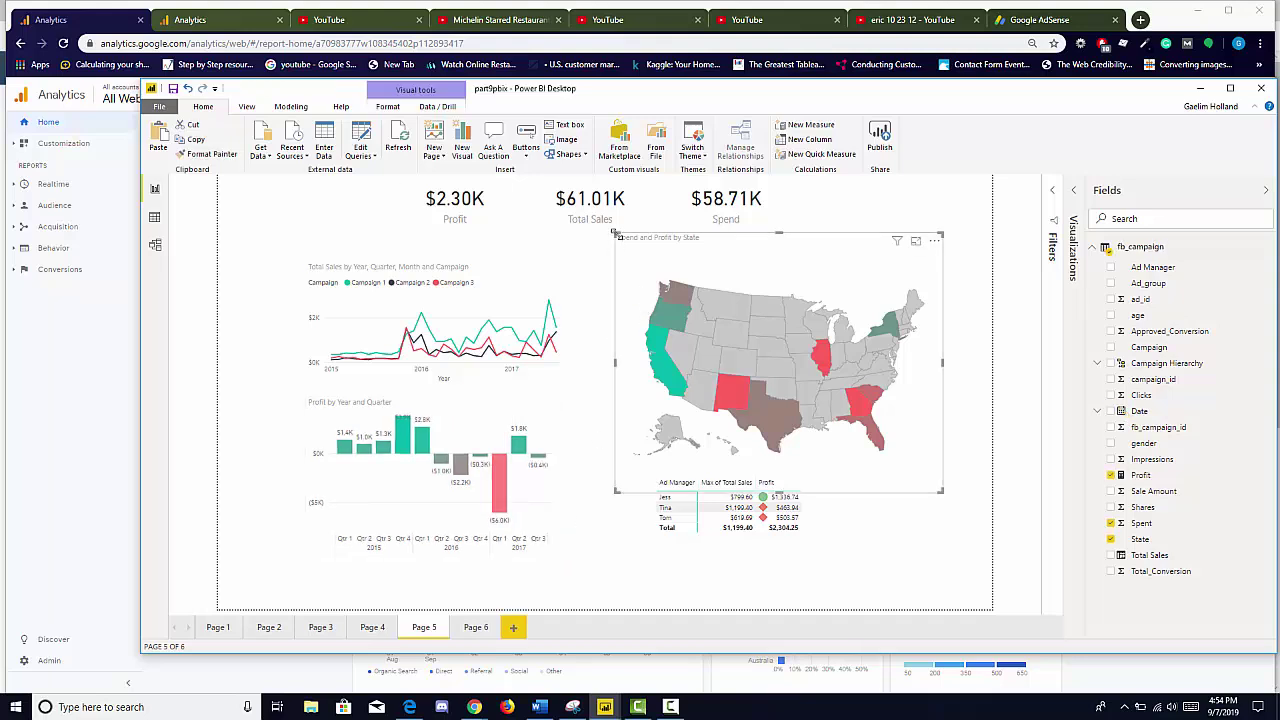
{"action": "left_click_drag", "start_coordinate": [613, 232], "coordinate": [685, 292]}
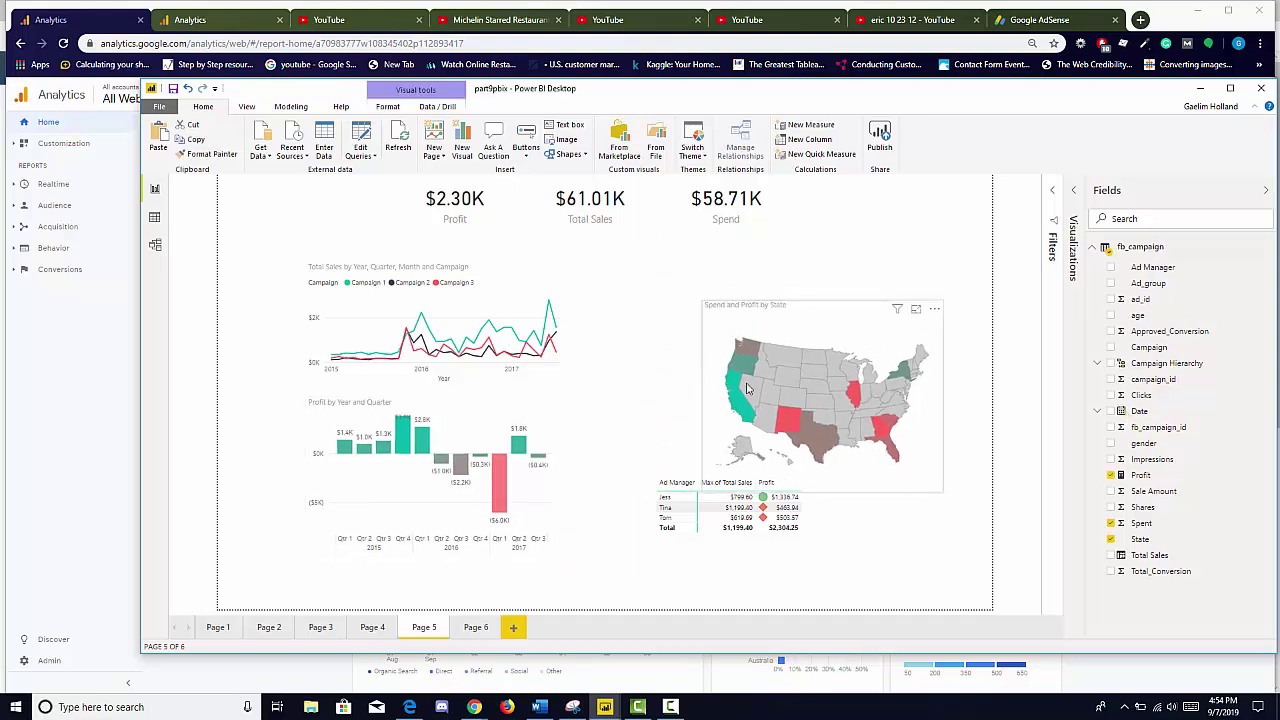
{"action": "left_click", "coordinate": [705, 283]}
{"action": "left_click", "coordinate": [931, 317]}
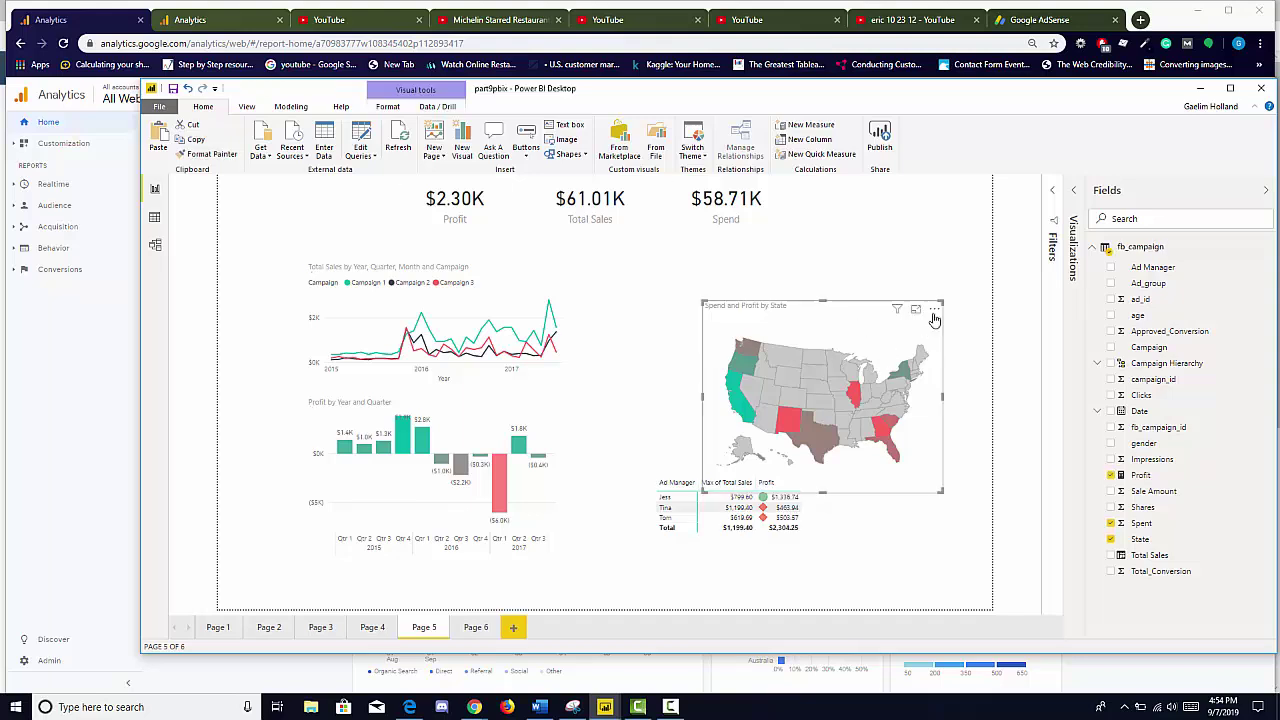
{"action": "left_click_drag", "start_coordinate": [933, 319], "coordinate": [835, 281]}
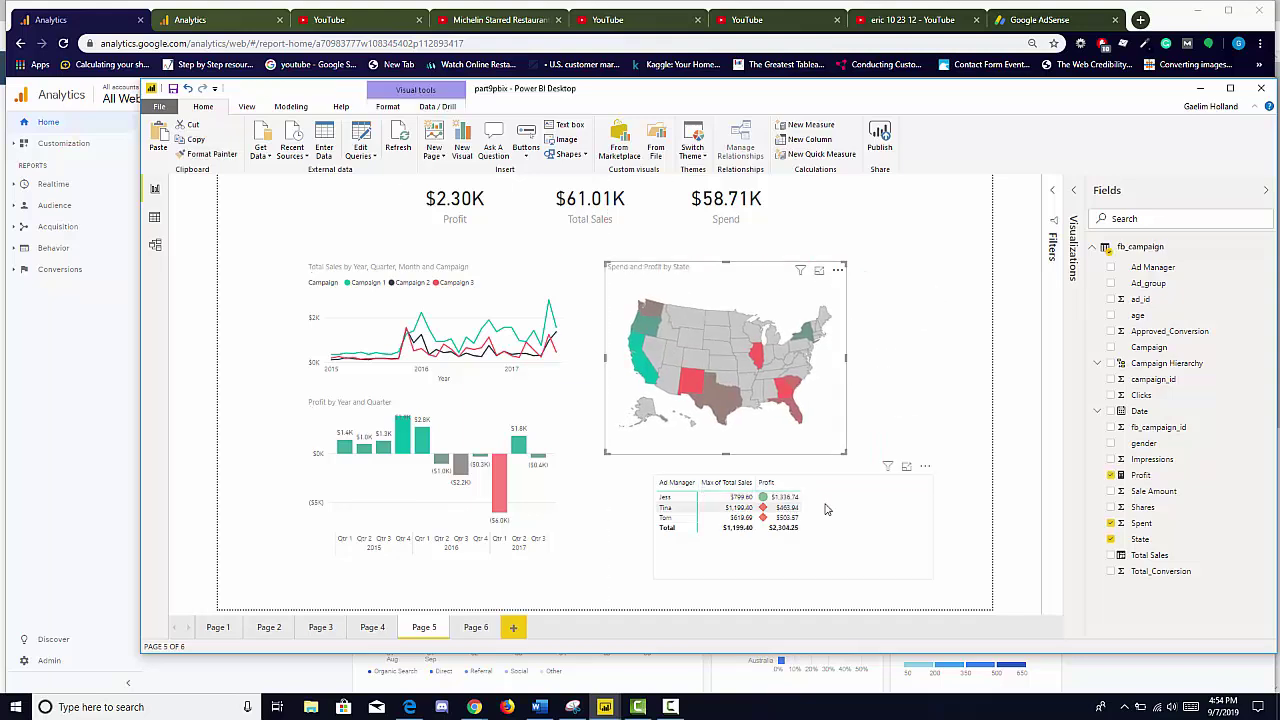
{"action": "left_click", "coordinate": [860, 493]}
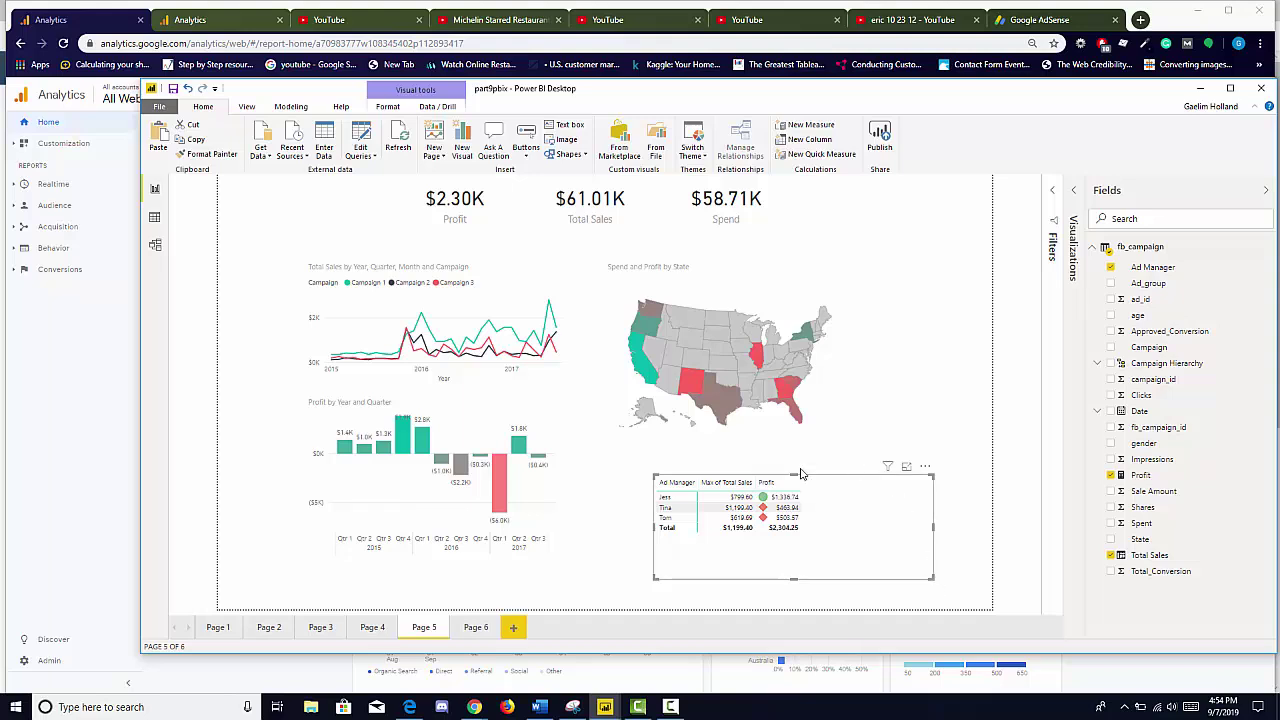
{"action": "left_click_drag", "start_coordinate": [930, 578], "coordinate": [822, 511]}
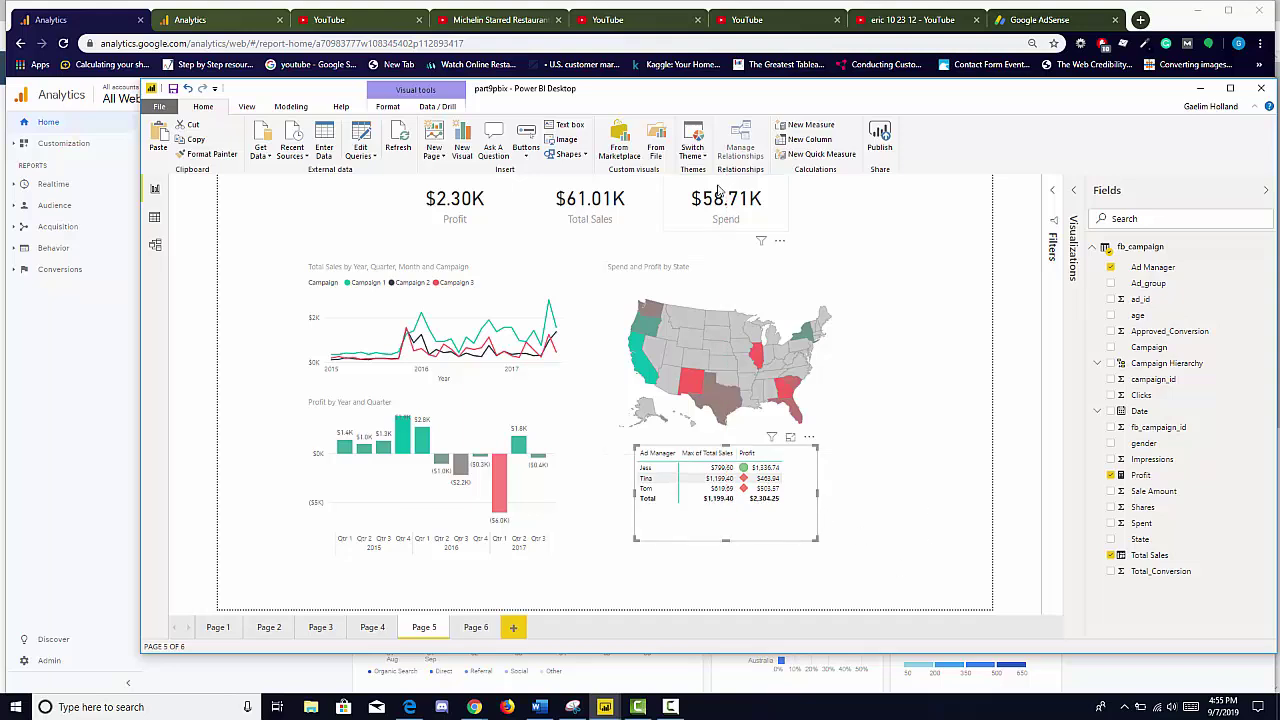
Step: Move the Profit, Total Sales and Spend cards down closer to the charts and space them out in one row
{"action": "left_click_drag", "start_coordinate": [717, 229], "coordinate": [717, 239]}
{"action": "mouse_move", "coordinate": [553, 199]}
{"action": "left_mouse_down"}
{"action": "mouse_move", "coordinate": [560, 209]}
{"action": "mouse_move", "coordinate": [543, 218]}
{"action": "left_mouse_up"}
{"action": "left_click_drag", "start_coordinate": [448, 197], "coordinate": [408, 216]}
{"action": "left_click_drag", "start_coordinate": [775, 213], "coordinate": [773, 224]}
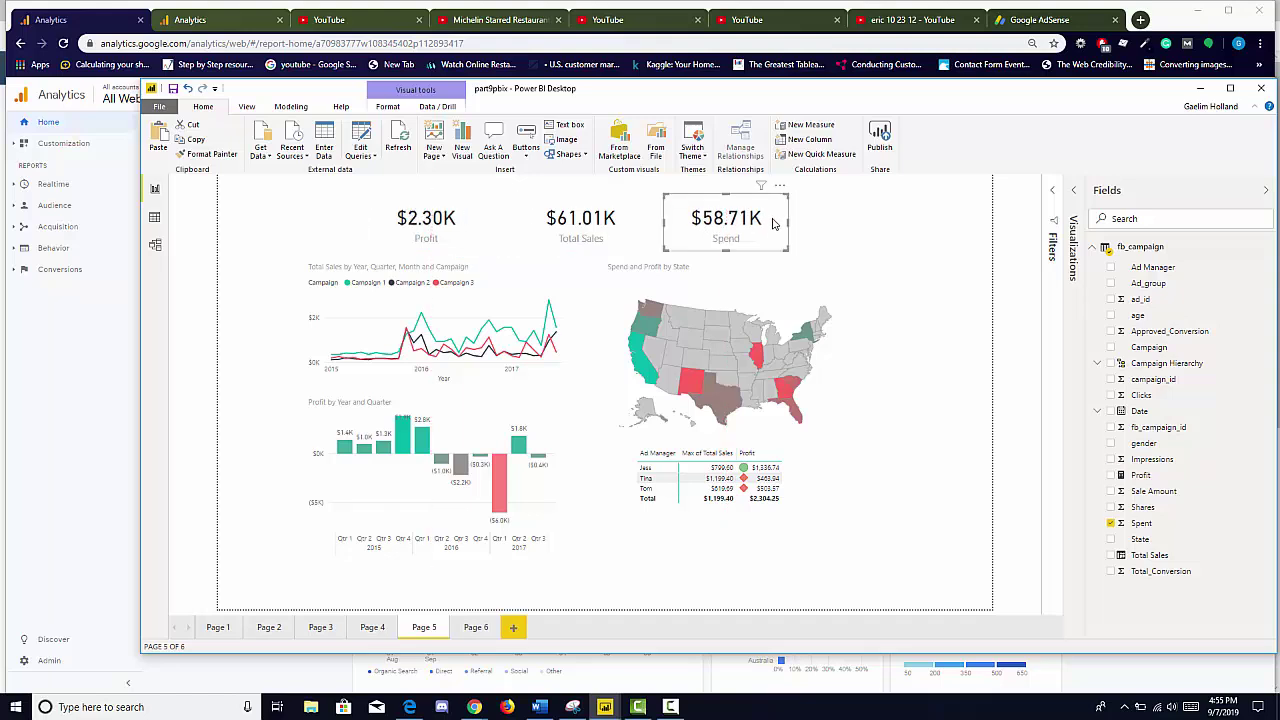
{"action": "left_click_drag", "start_coordinate": [585, 230], "coordinate": [575, 231]}
{"action": "left_click", "coordinate": [906, 251]}
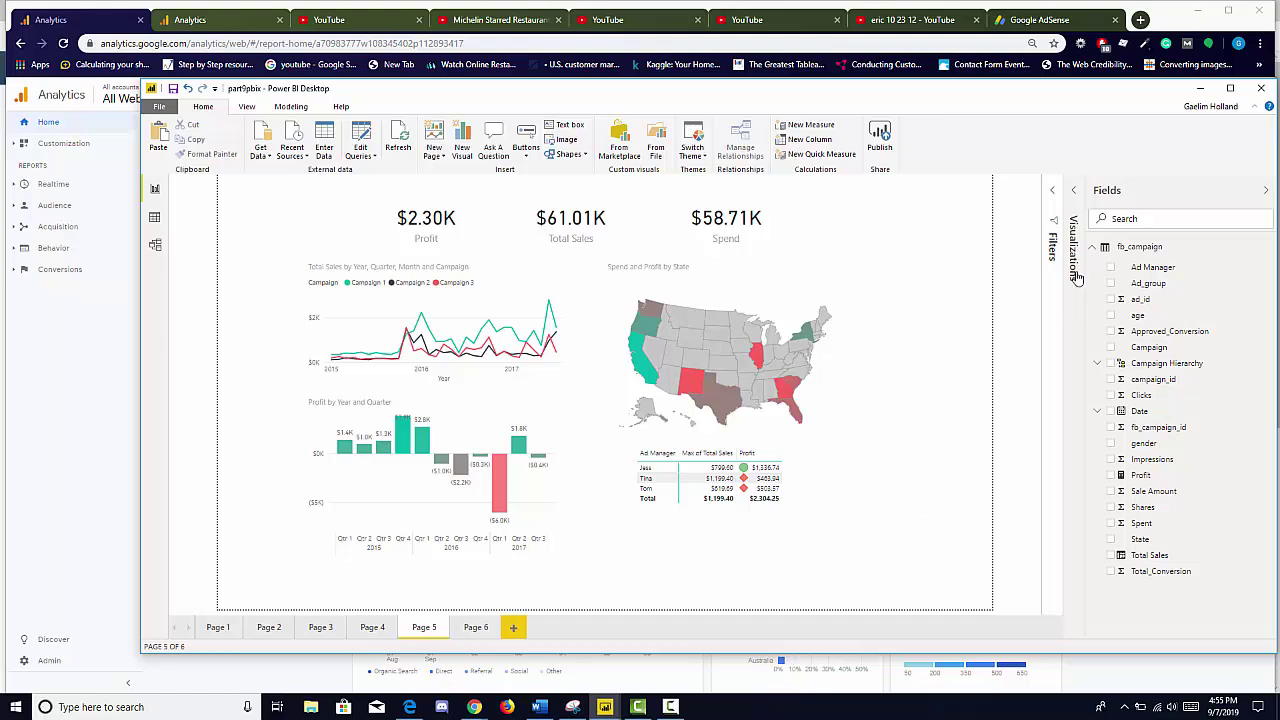
Step: Add an Ad Manager slicer beside the Spend card and narrow it to fit the page's right edge
{"action": "left_click", "coordinate": [1069, 193]}
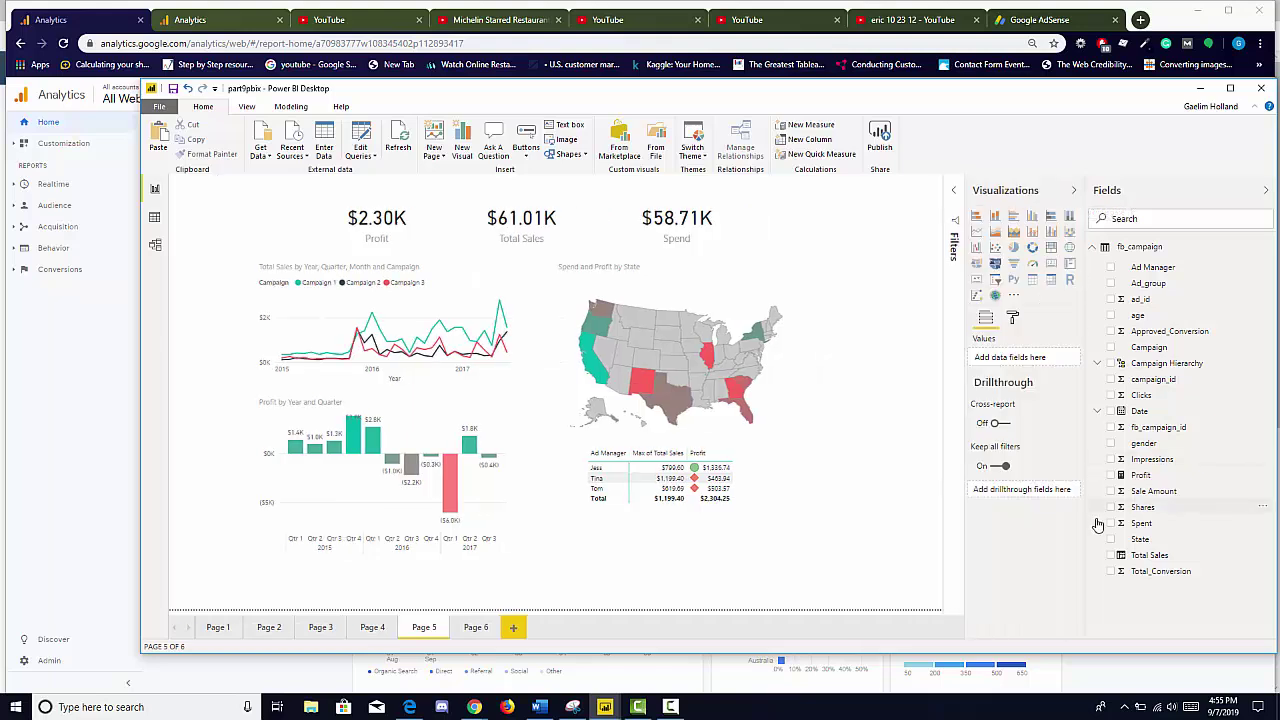
{"action": "left_click", "coordinate": [995, 280]}
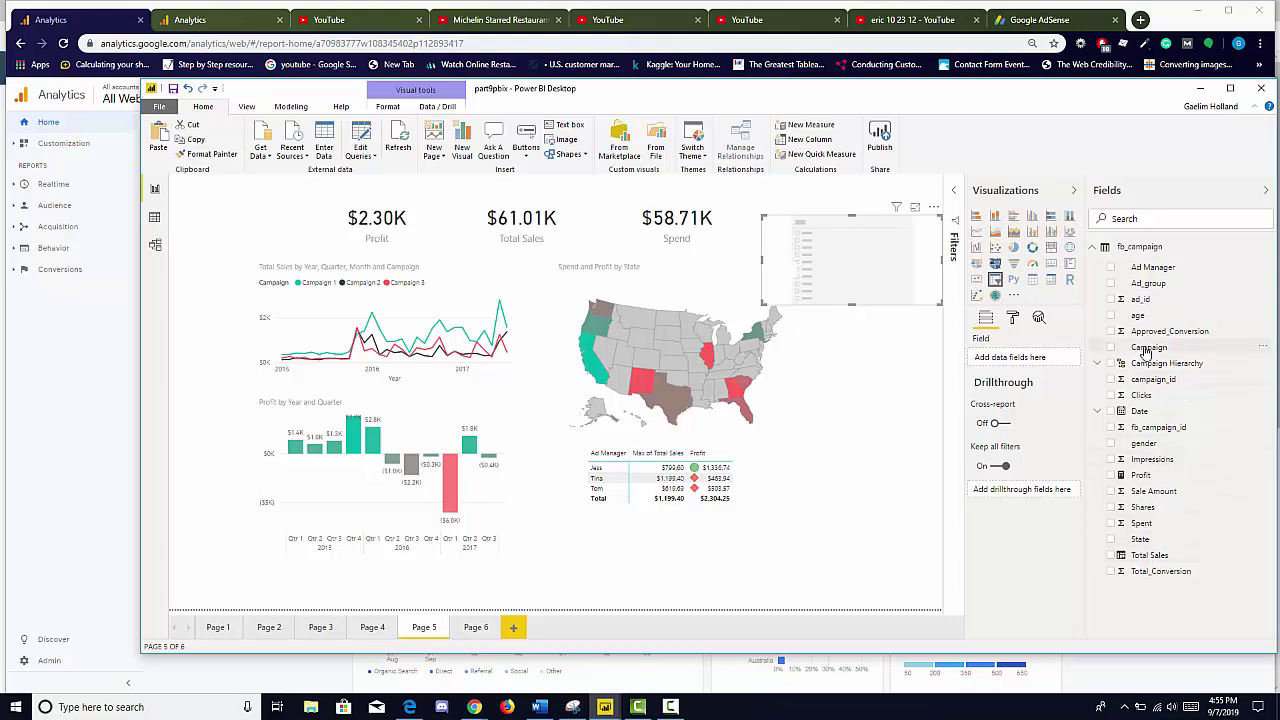
{"action": "left_click_drag", "start_coordinate": [1150, 277], "coordinate": [862, 261]}
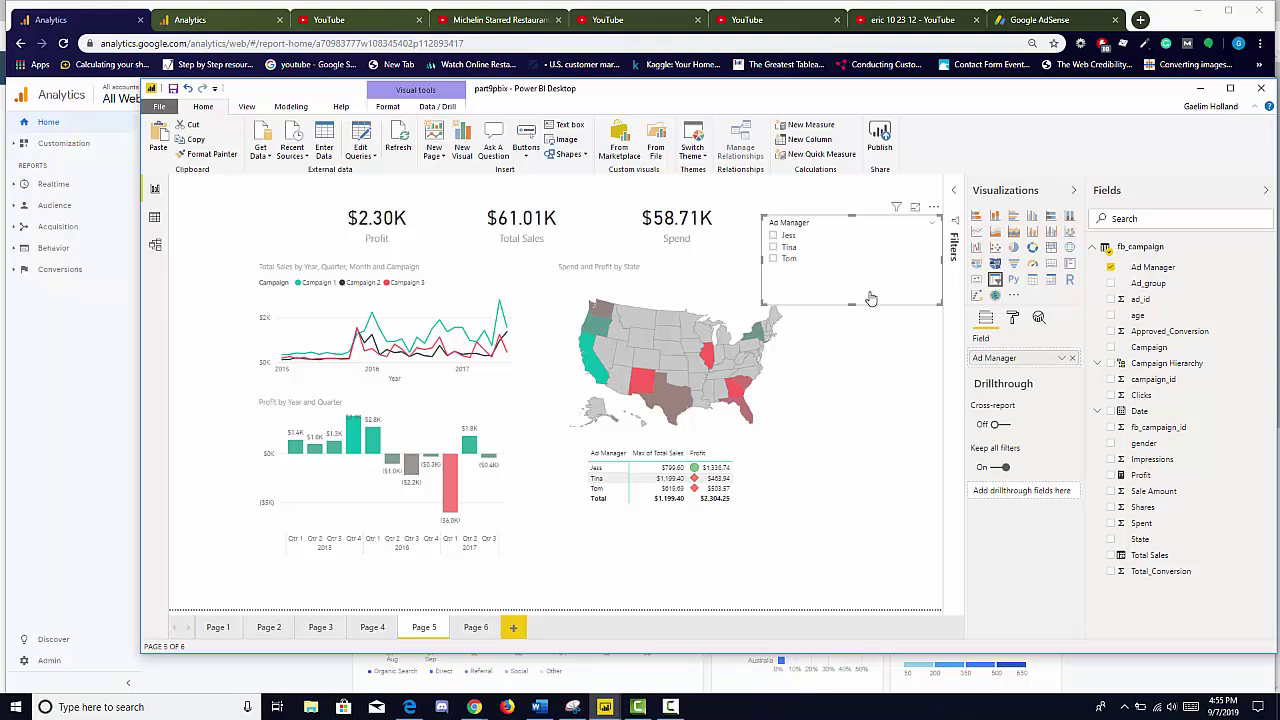
{"action": "left_click_drag", "start_coordinate": [766, 268], "coordinate": [842, 272]}
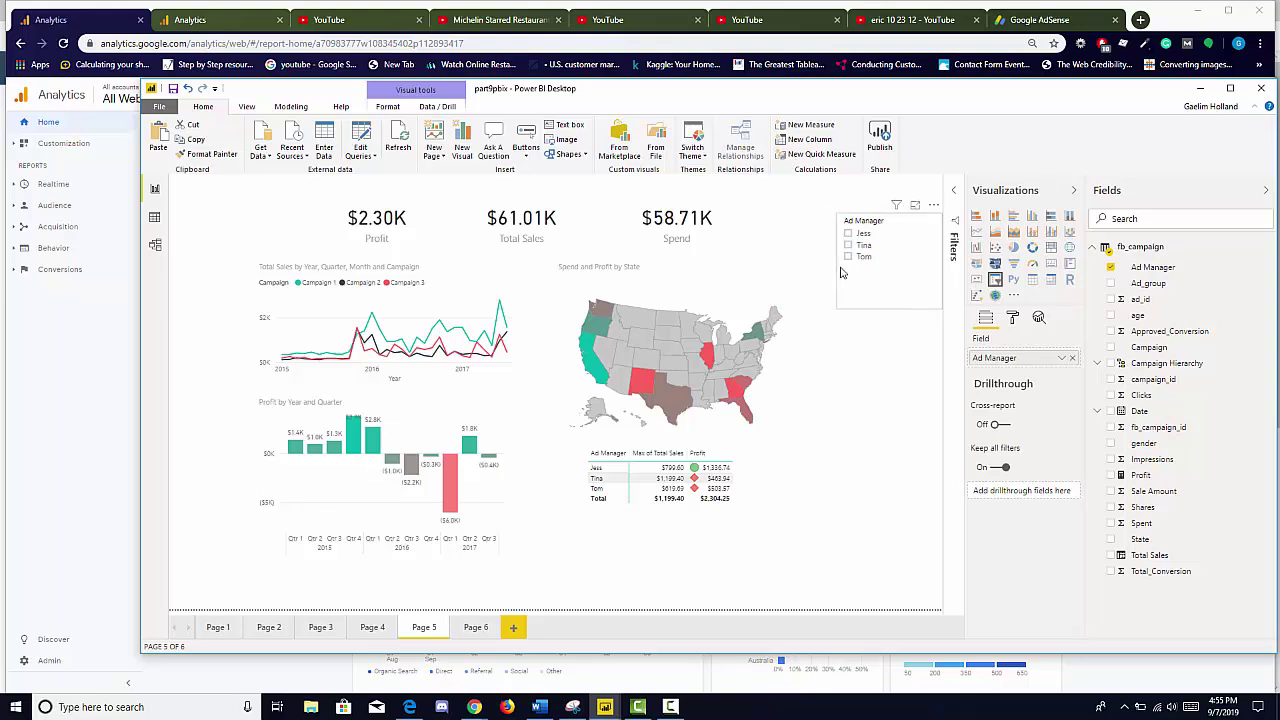
Step: Add a Campaign slicer below the Ad Manager slicer
{"action": "left_click", "coordinate": [921, 450]}
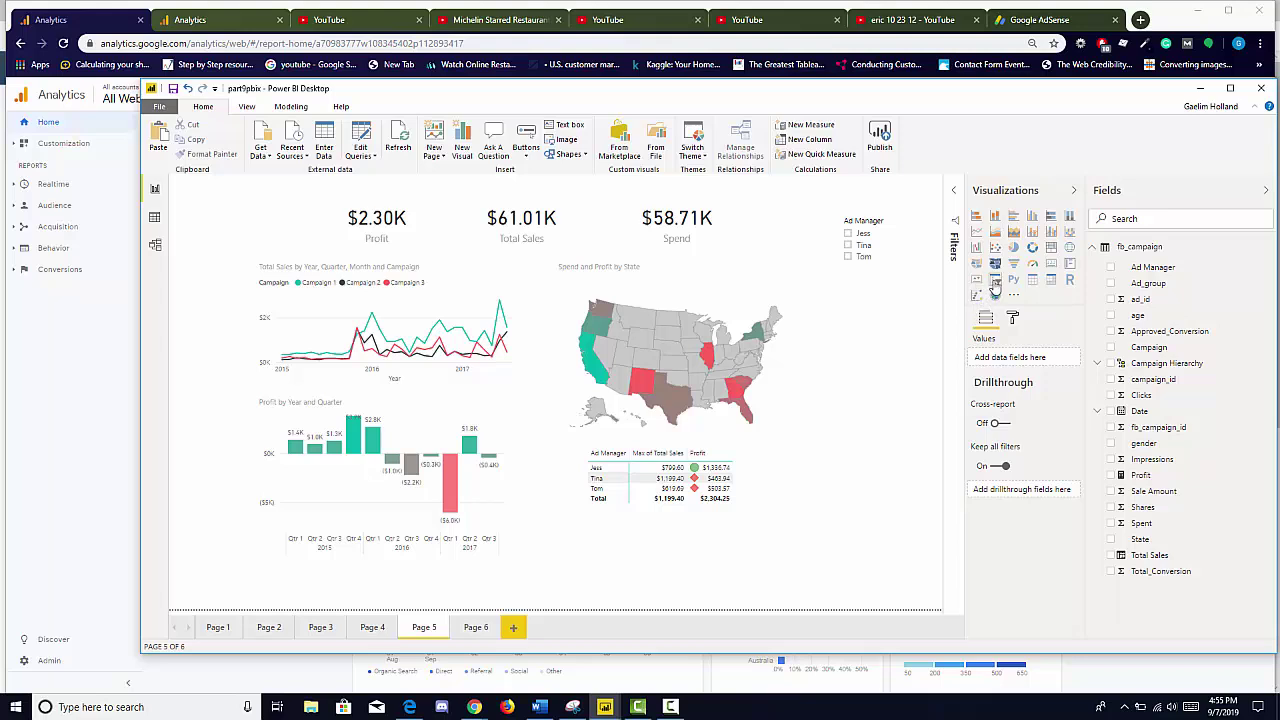
{"action": "left_click", "coordinate": [995, 280]}
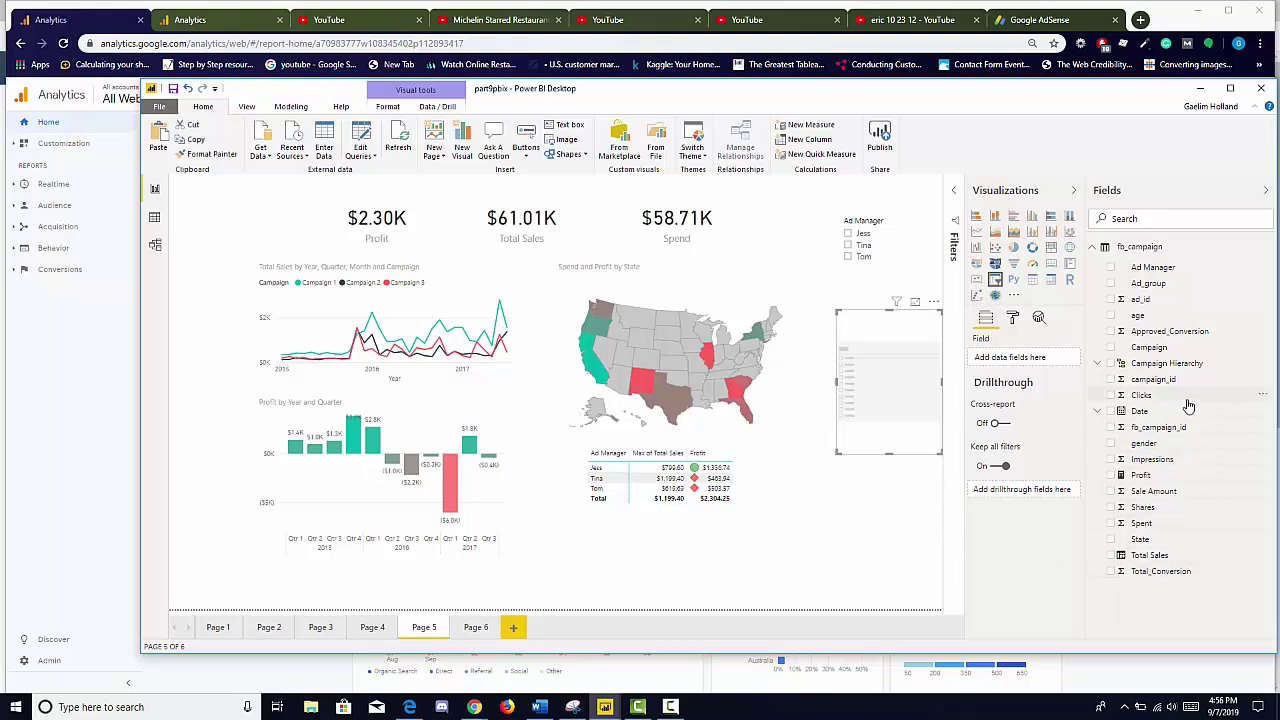
{"action": "left_click_drag", "start_coordinate": [1152, 345], "coordinate": [882, 373]}
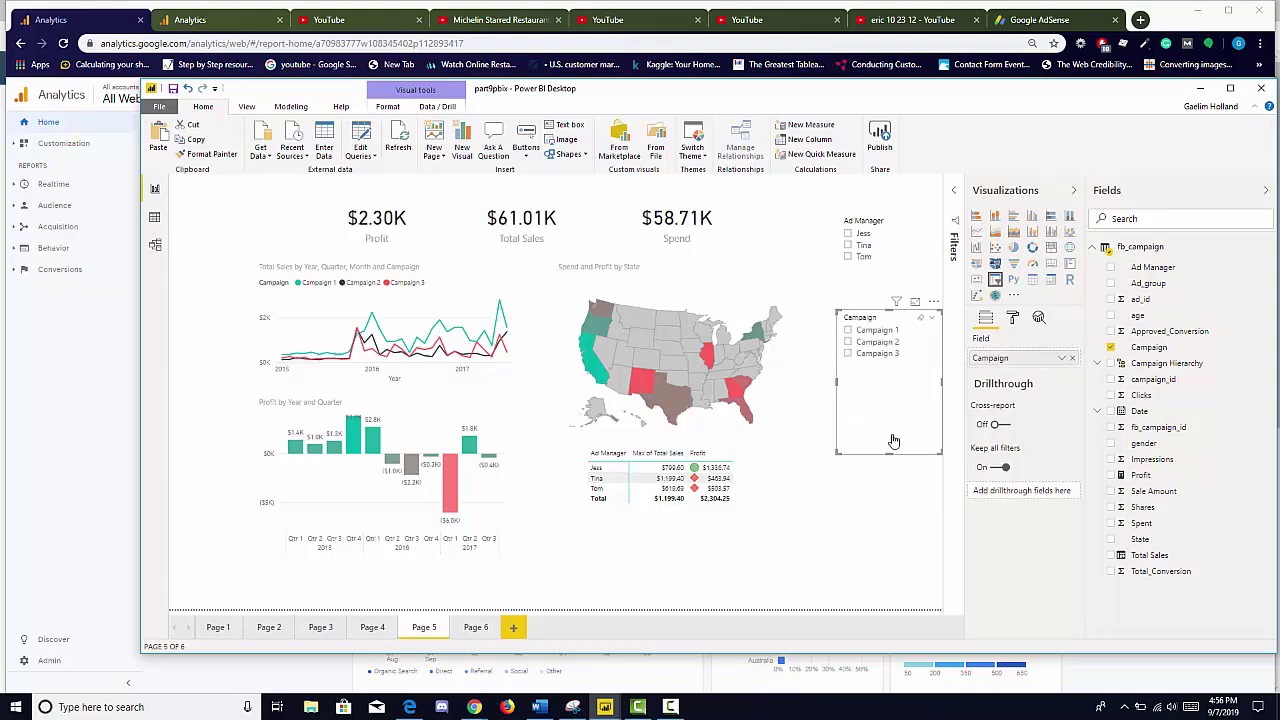
Step: Test the Campaign slicer by filtering the page by each of the three campaigns, then clear the selection
{"action": "left_click", "coordinate": [850, 354]}
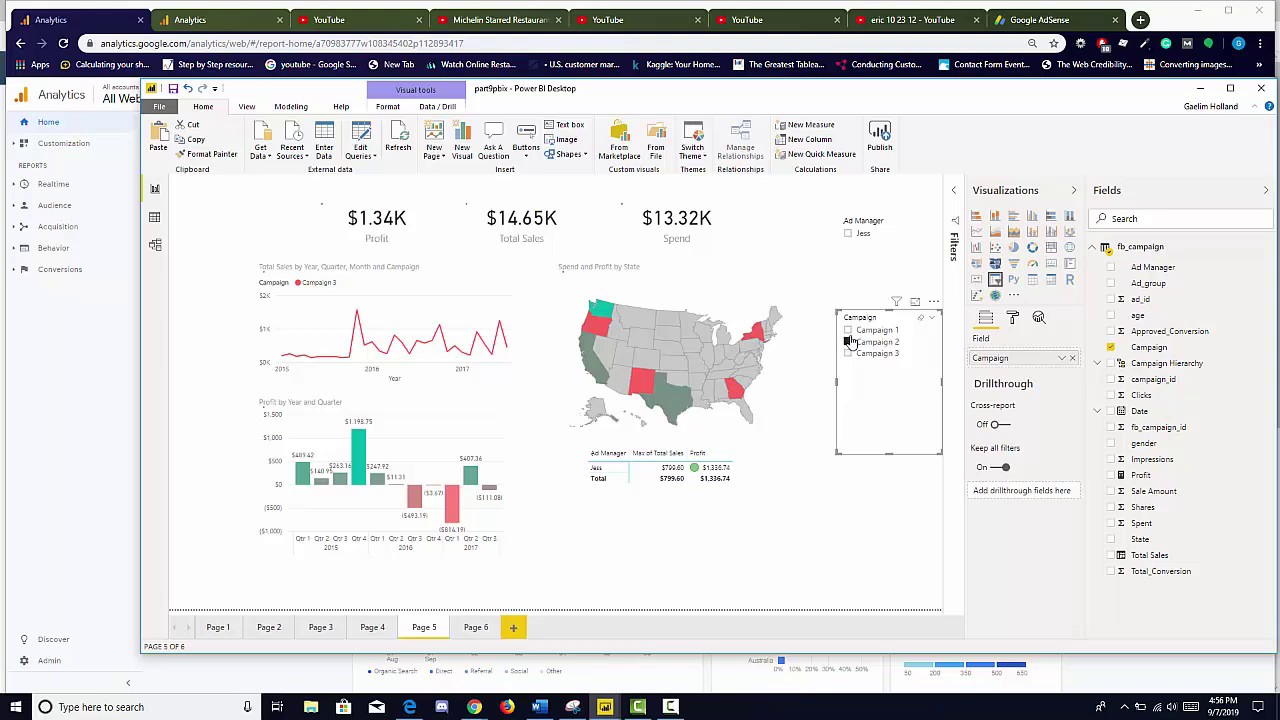
{"action": "left_click", "coordinate": [849, 342]}
{"action": "left_click", "coordinate": [848, 330]}
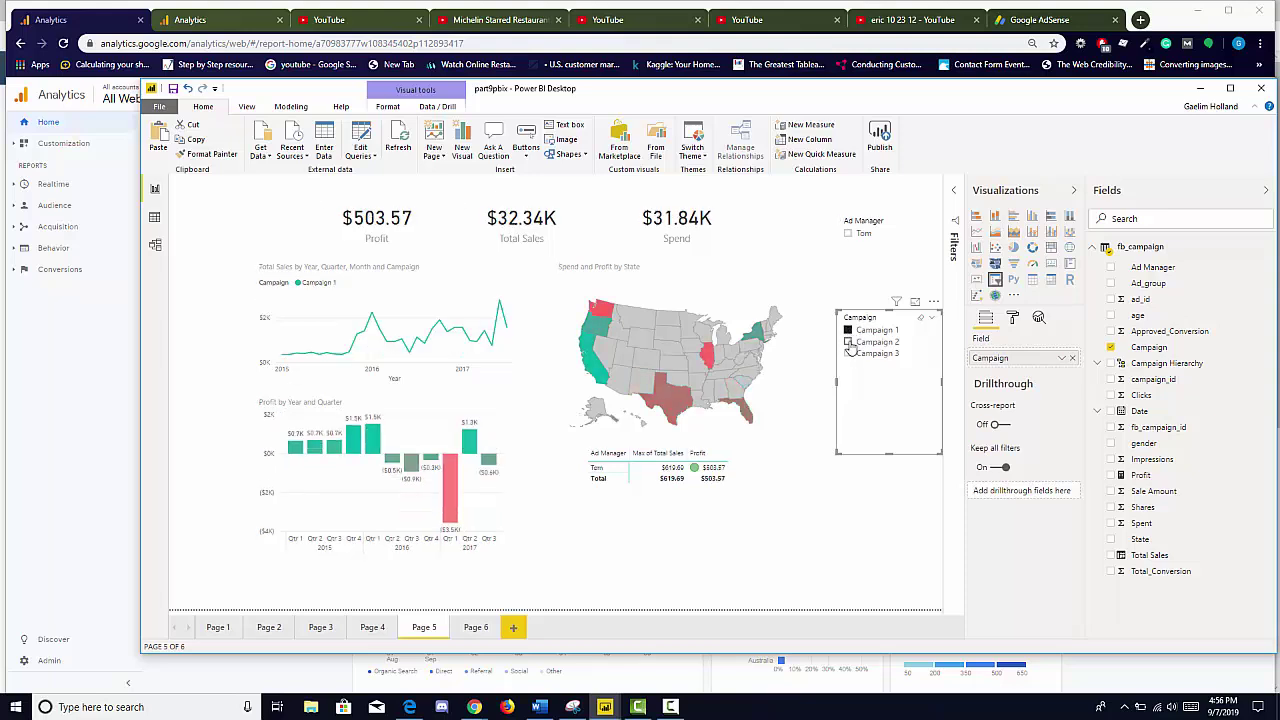
{"action": "left_click", "coordinate": [849, 342]}
{"action": "left_click", "coordinate": [849, 354]}
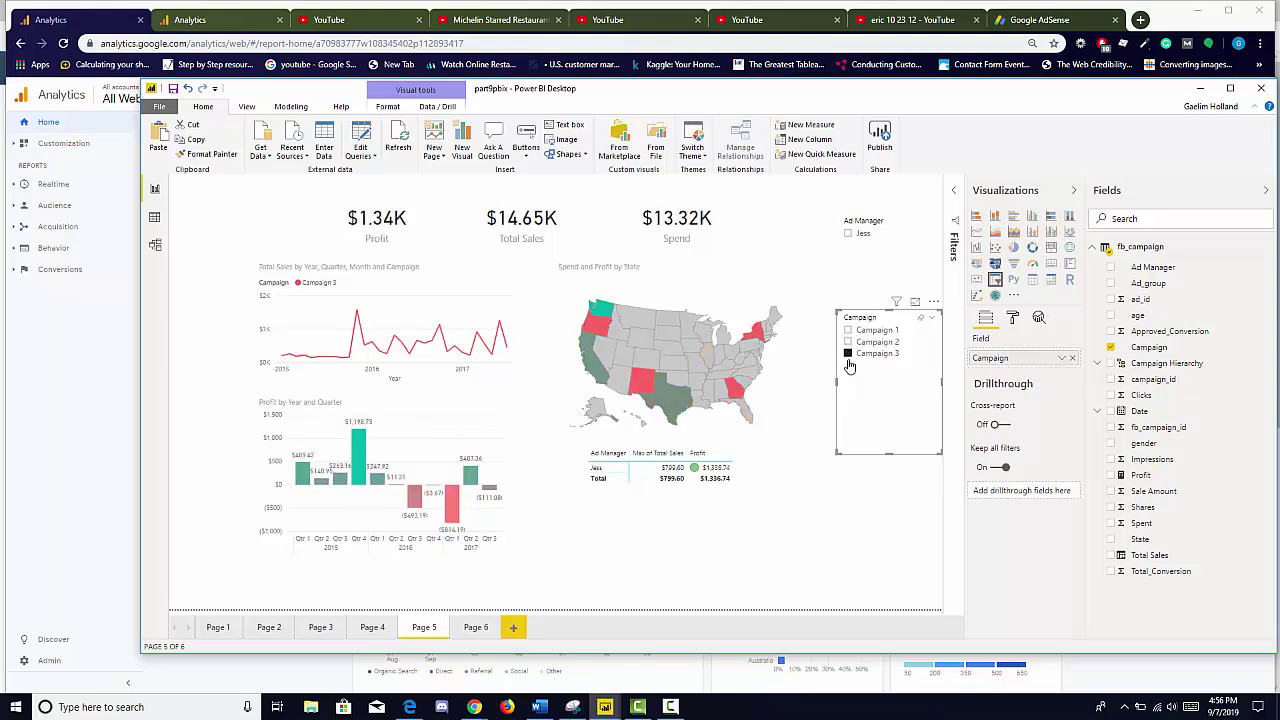
{"action": "left_click", "coordinate": [849, 354]}
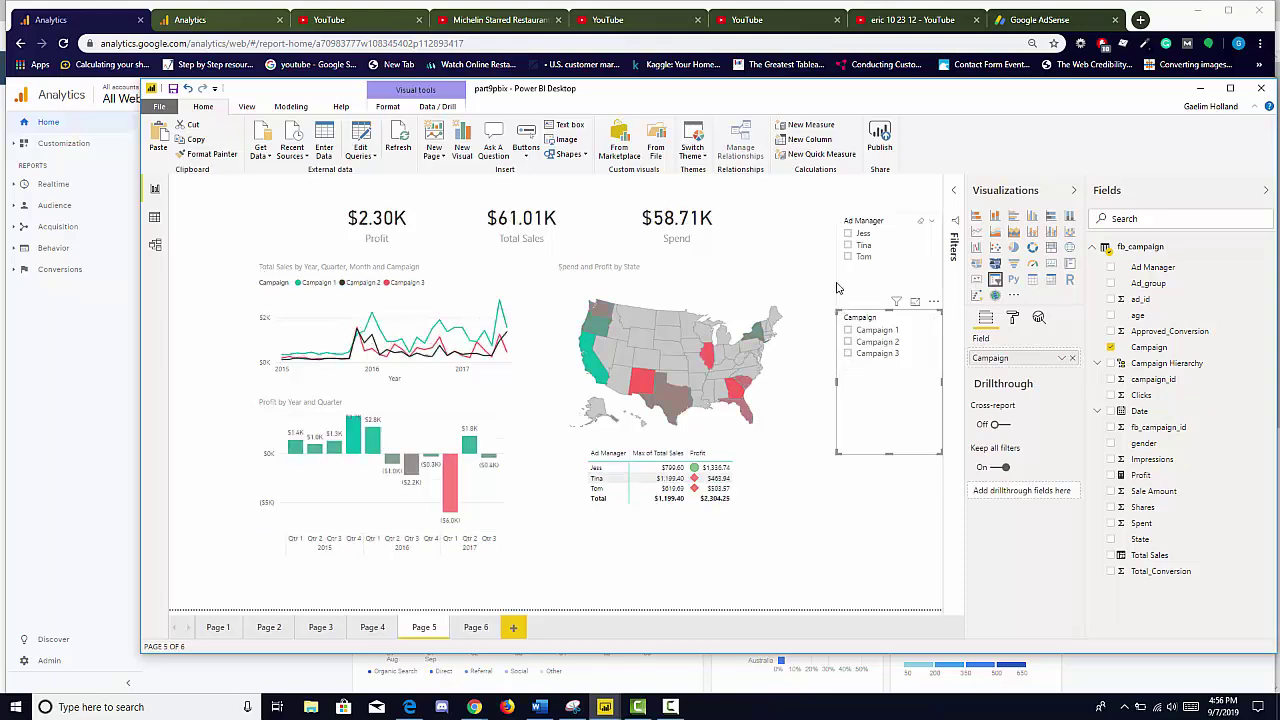
Step: Test the Ad Manager slicer by filtering the page by each ad manager in turn
{"action": "left_click", "coordinate": [848, 245]}
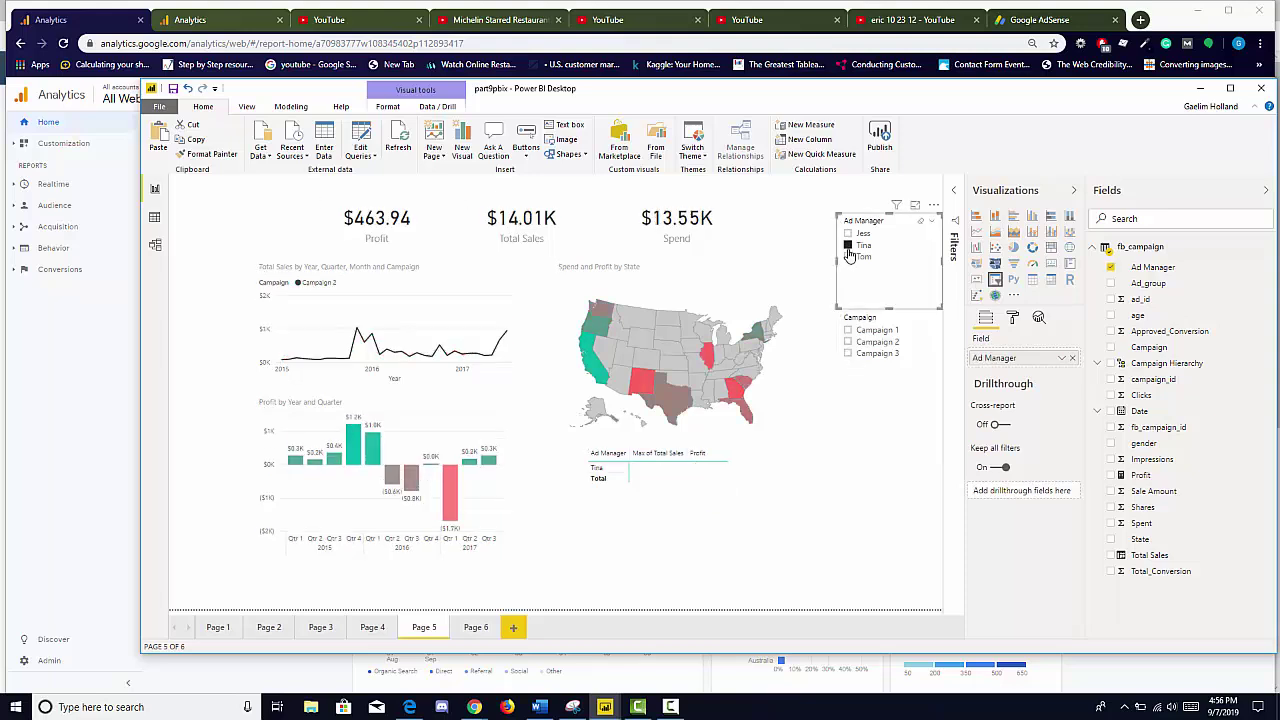
{"action": "left_click", "coordinate": [848, 233]}
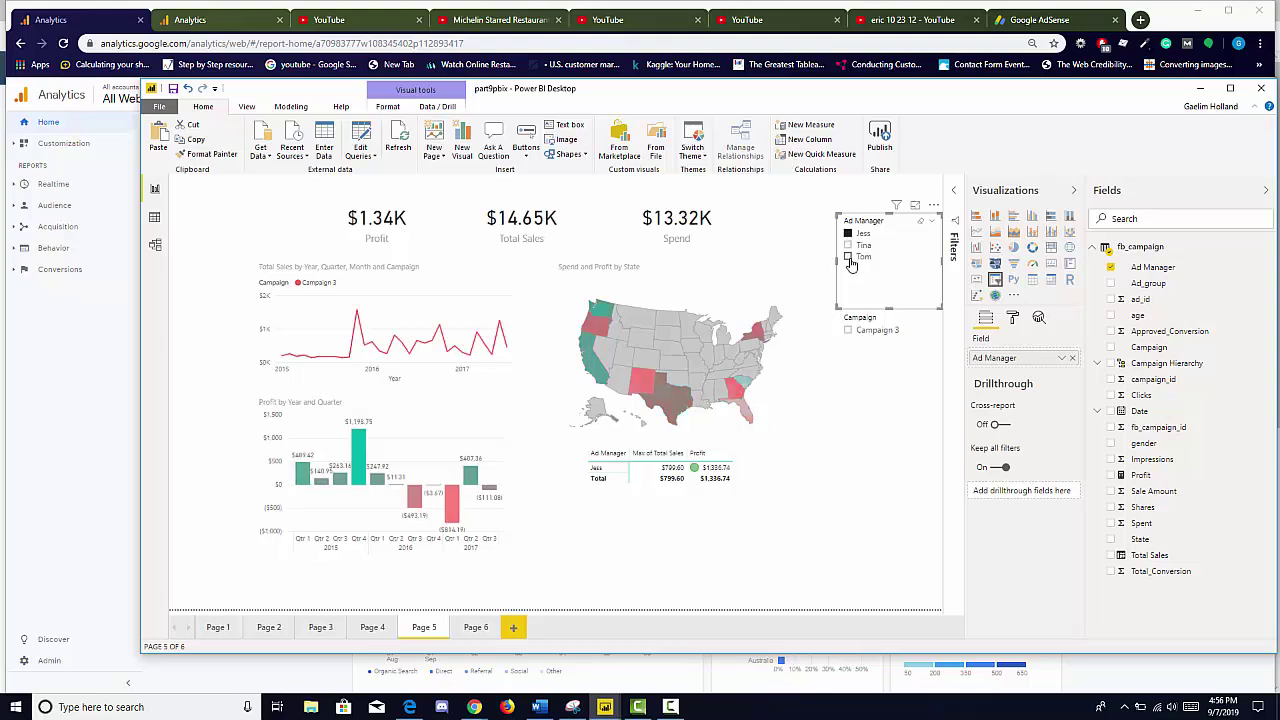
{"action": "left_click", "coordinate": [848, 256]}
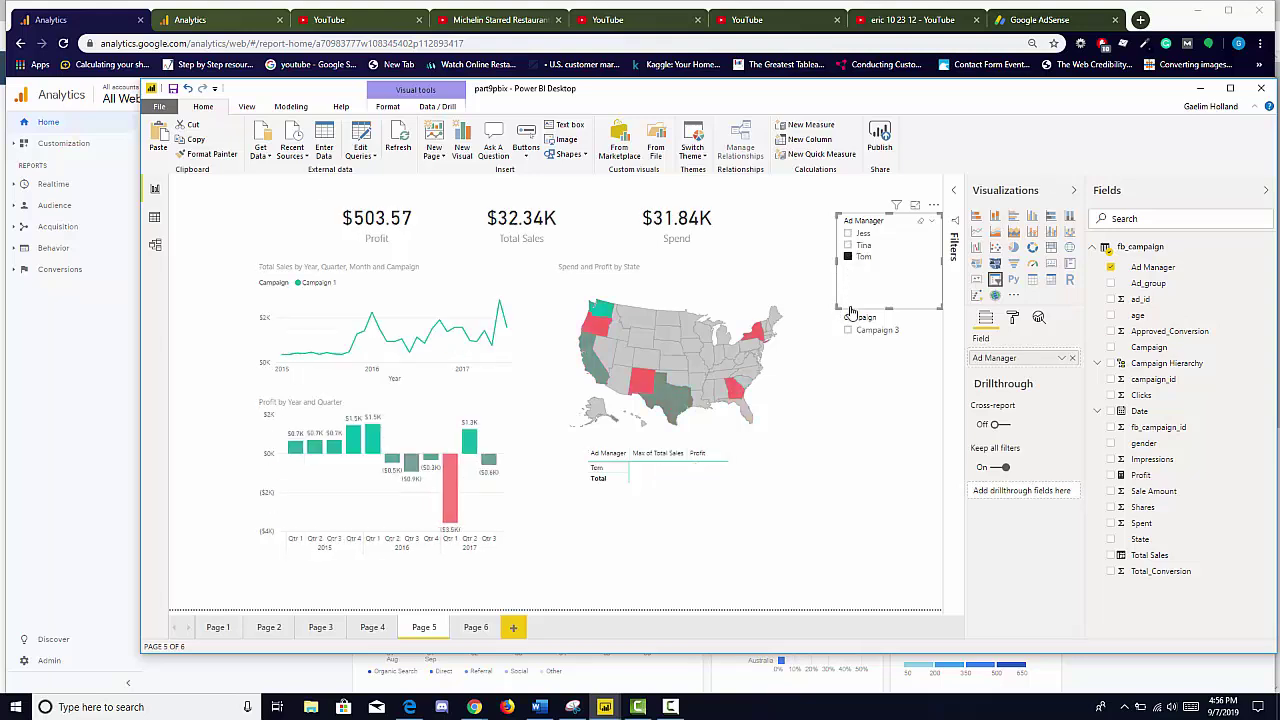
{"action": "left_click", "coordinate": [842, 431]}
{"action": "left_click", "coordinate": [845, 509]}
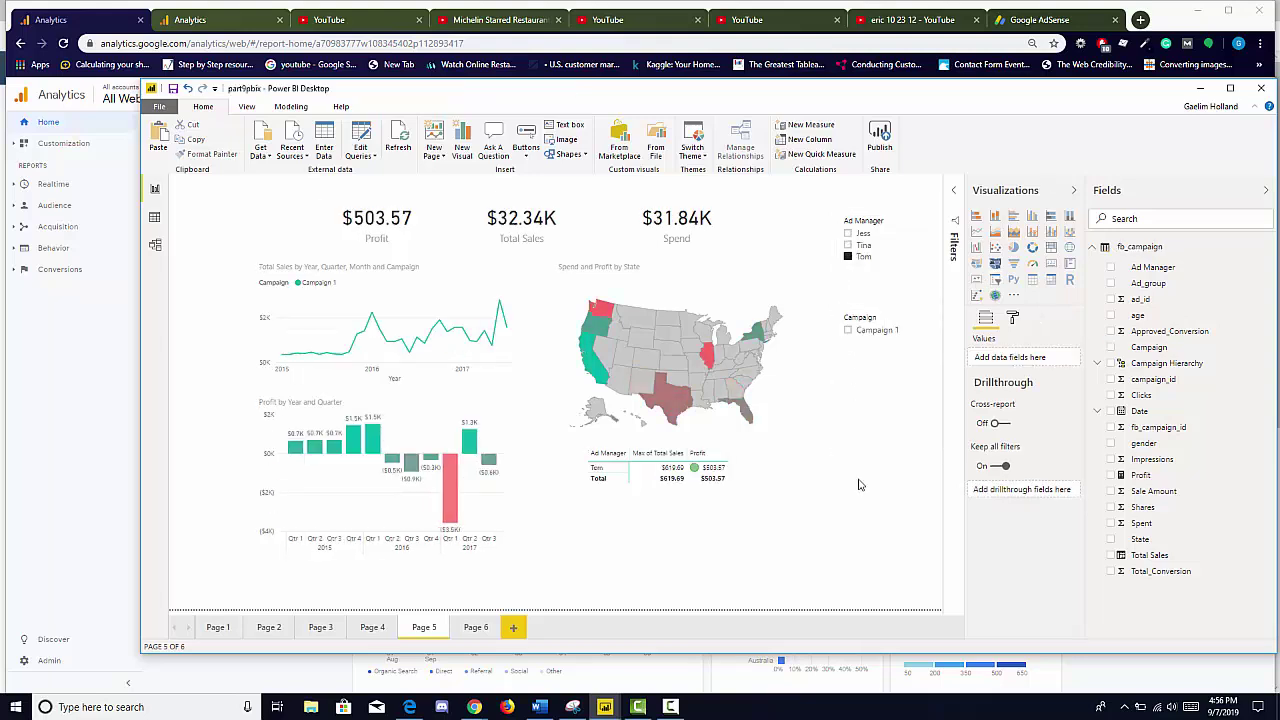
Step: Move the Ad Manager and Campaign slicers slightly closer to the map and clear the Ad Manager selection
{"action": "left_click", "coordinate": [842, 268]}
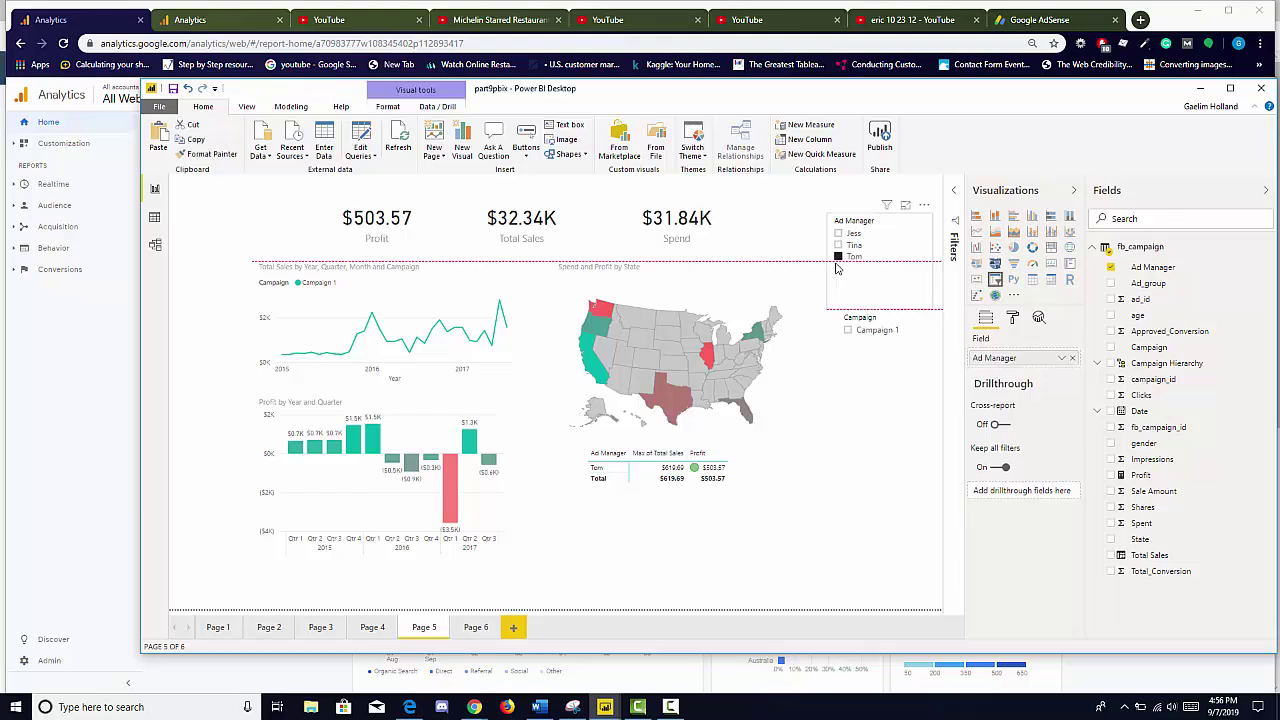
{"action": "left_click_drag", "start_coordinate": [870, 368], "coordinate": [861, 367]}
{"action": "mouse_move", "coordinate": [861, 427]}
{"action": "left_mouse_down"}
{"action": "mouse_move", "coordinate": [851, 423]}
{"action": "mouse_move", "coordinate": [851, 445]}
{"action": "left_mouse_up"}
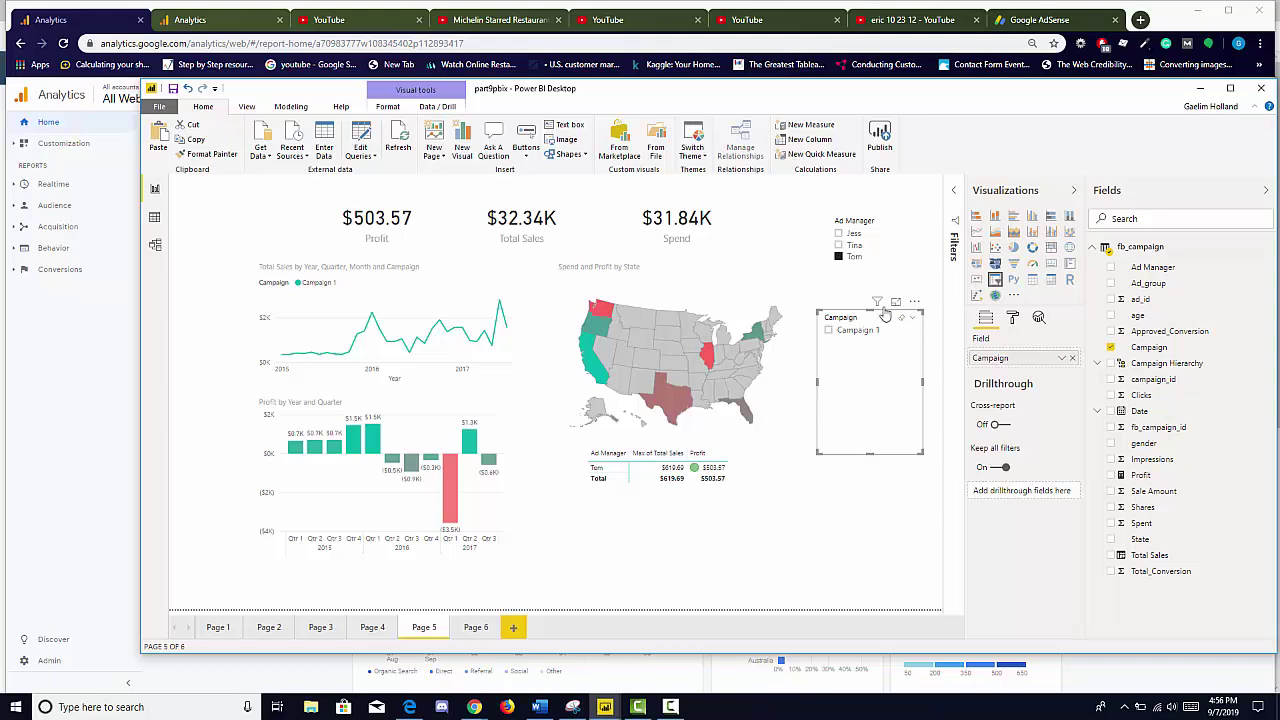
{"action": "left_click", "coordinate": [848, 268]}
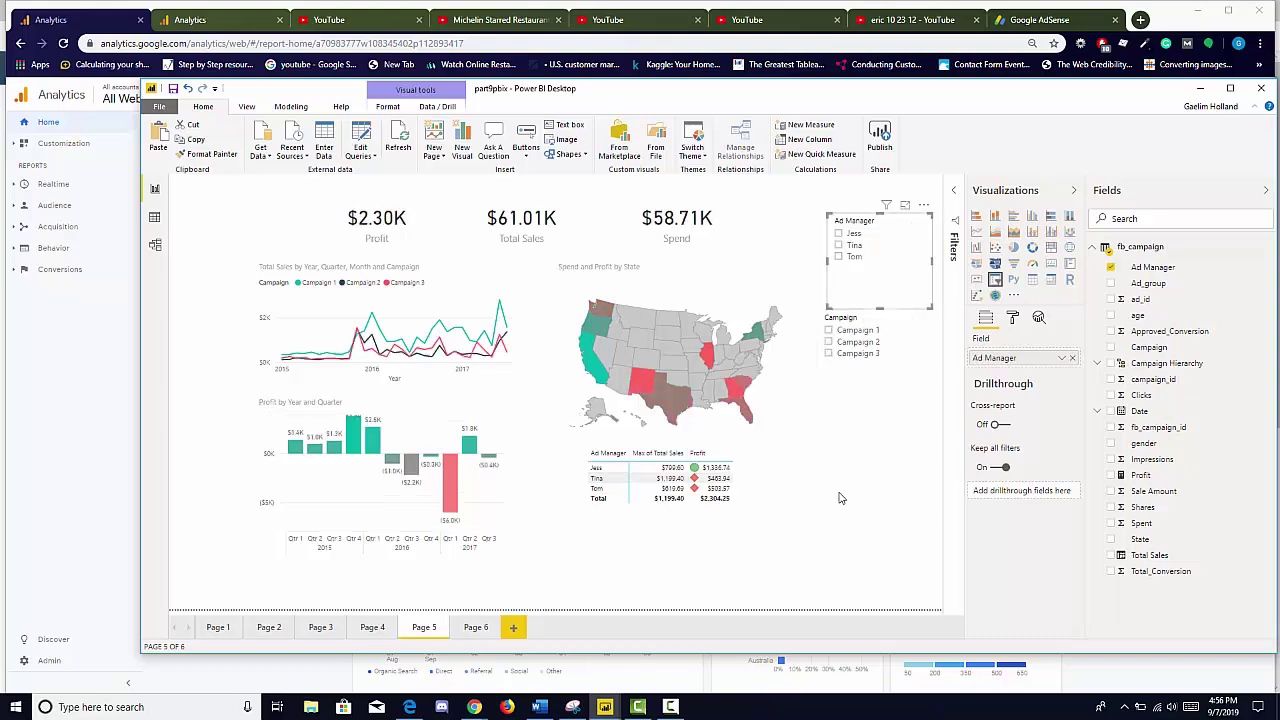
{"action": "left_click", "coordinate": [849, 541]}
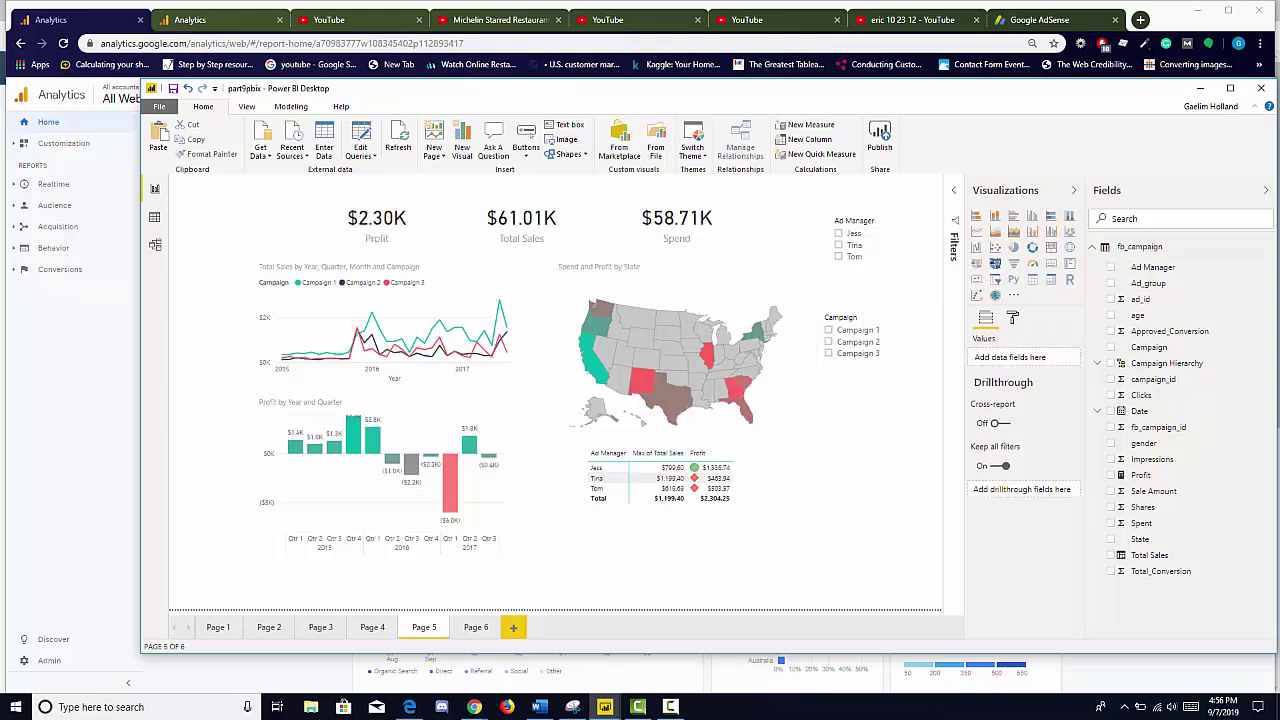